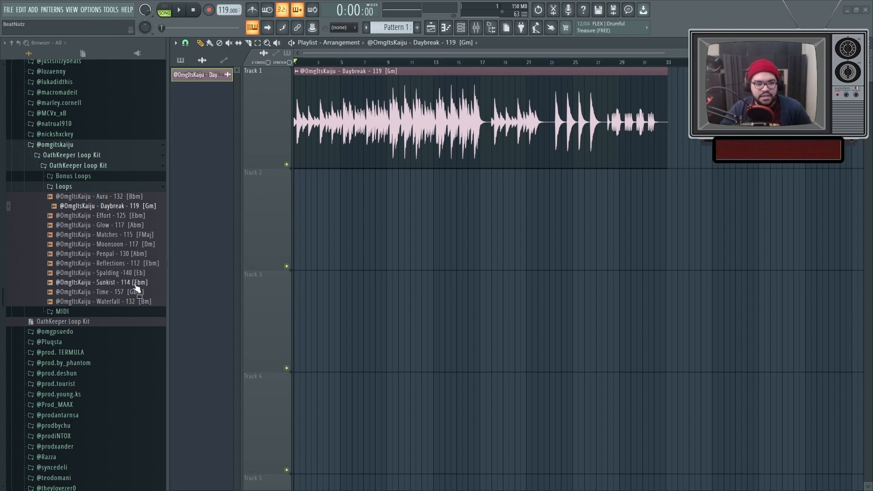
Close the OathKeeper Loop Kit folders in the browser and play the Daybreak loop on Track 1.
left_click(113, 301)
left_click(86, 186)
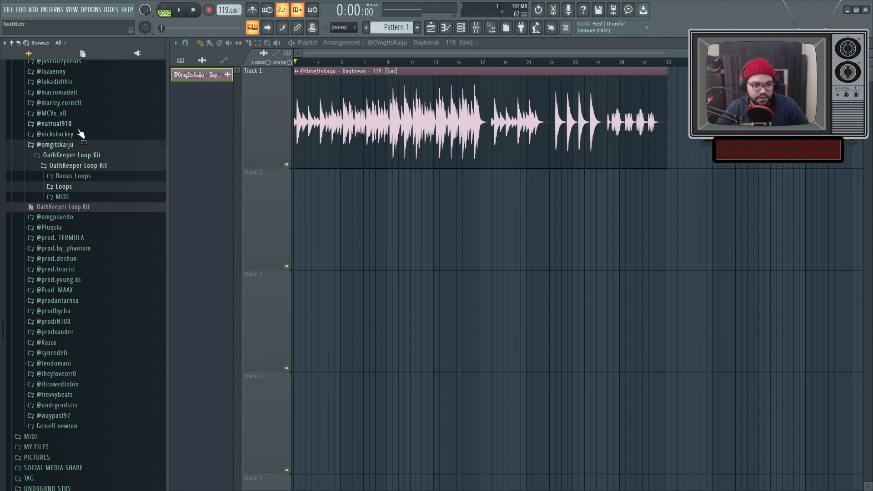
left_click(69, 144)
scroll(95, 235, "up", 8)
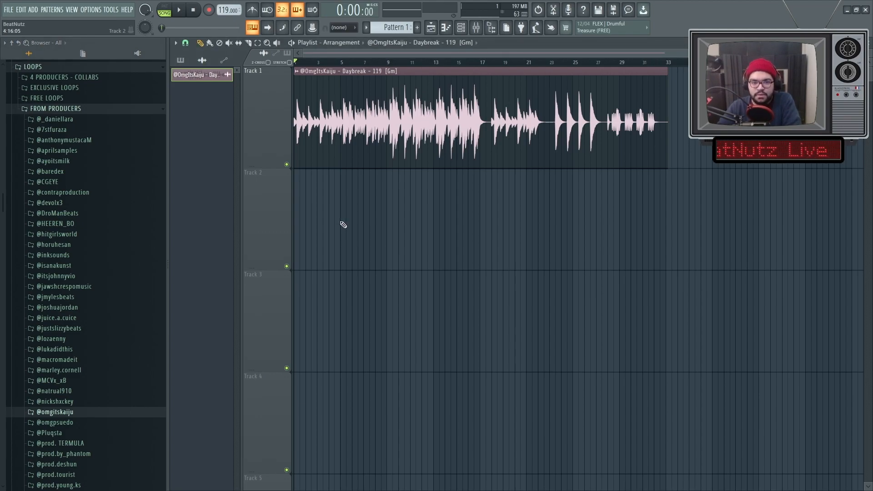
key("space")
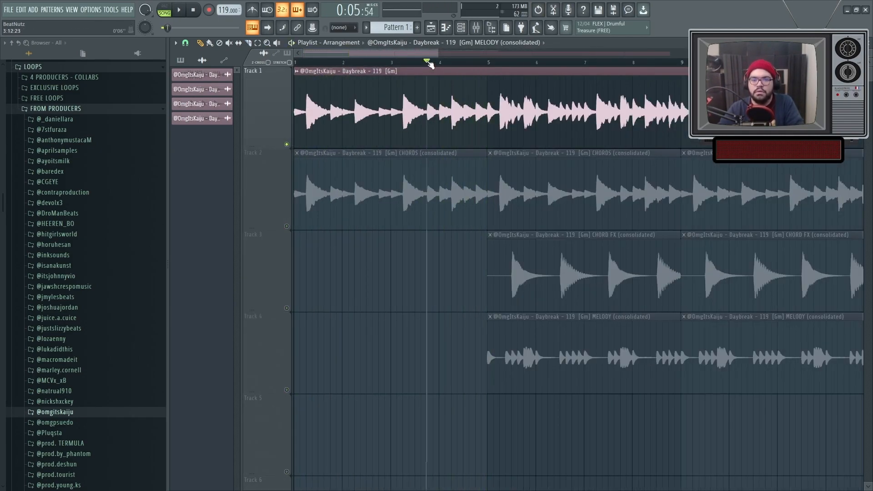
Stop playback and reverse the CHORDS (consolidated) audio clip on Track 2.
left_click(391, 62)
key("space")
double_click(331, 226)
left_click(362, 235)
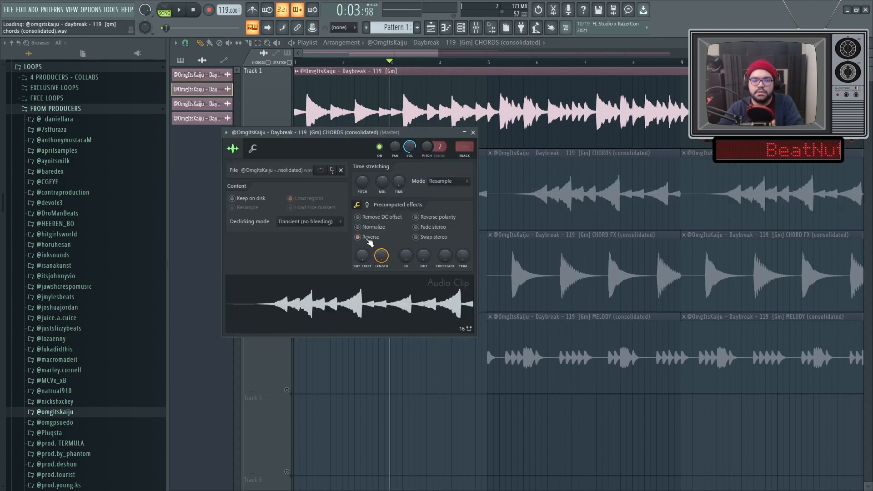
key("Escape")
Solo Track 2 and play back the reversed chords.
left_click(286, 226, "ctrl")
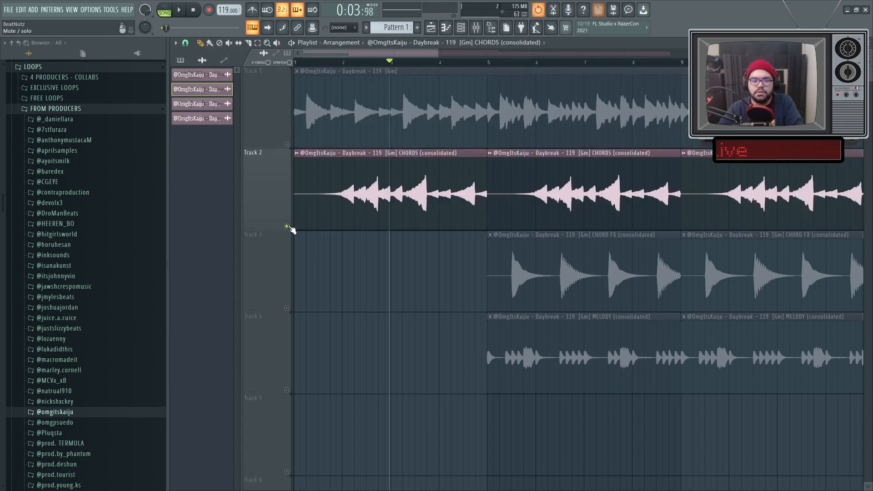
left_click(286, 144)
key("space")
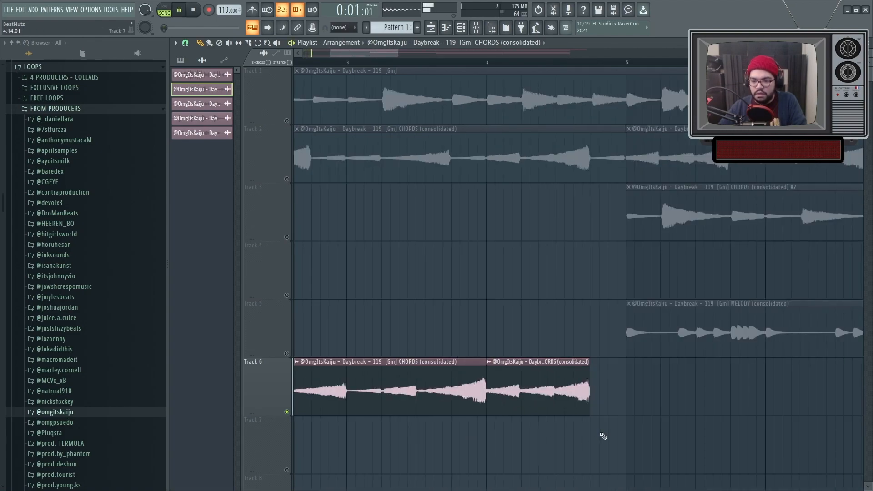
Shift the second reversed CHORDS clip on Track 6 later and extend its start back to bar 4.
scroll(601, 435, "up", 3)
left_click_drag(517, 389, 592, 385)
left_click_drag(440, 377, 366, 370)
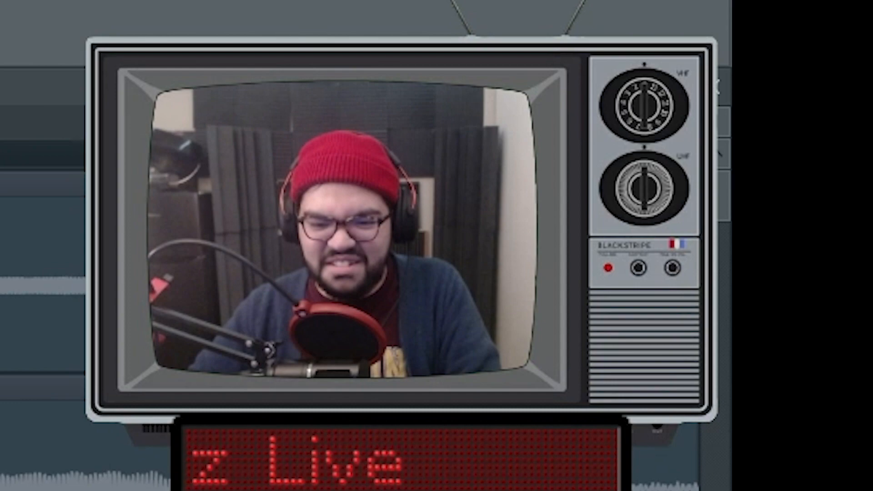
scroll(618, 380, "up", 4)
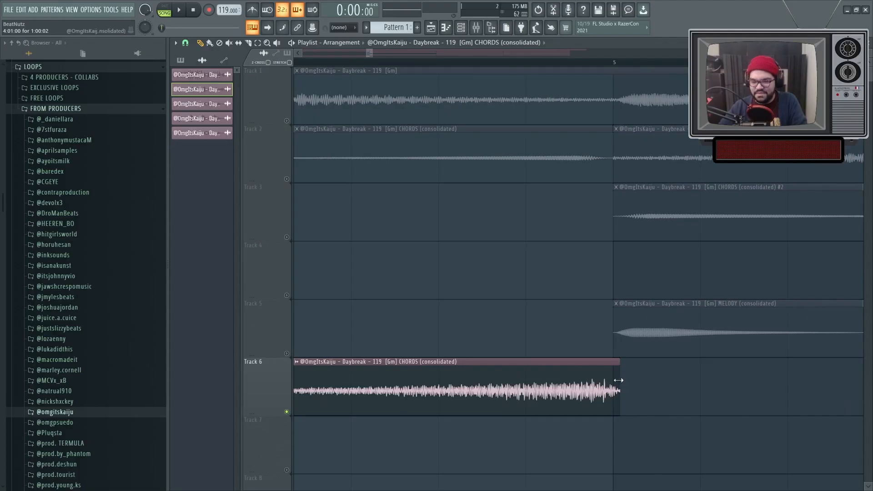
left_click_drag(618, 380, 612, 380)
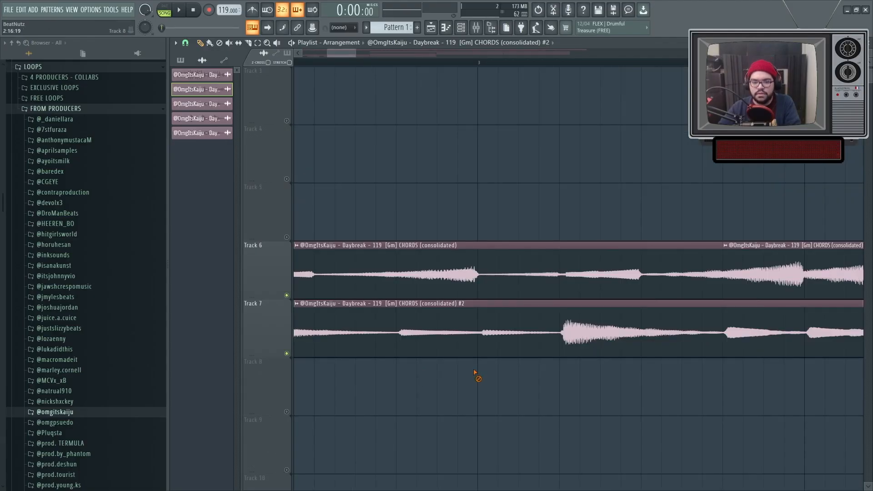
Trim the start of the CHORDS #2 clip on Track 7 to the loud chord hit in bar 3.
scroll(485, 365, "up", 2)
left_click_drag(483, 357, 535, 343)
scroll(493, 364, "down", 2)
scroll(527, 337, "up", 6)
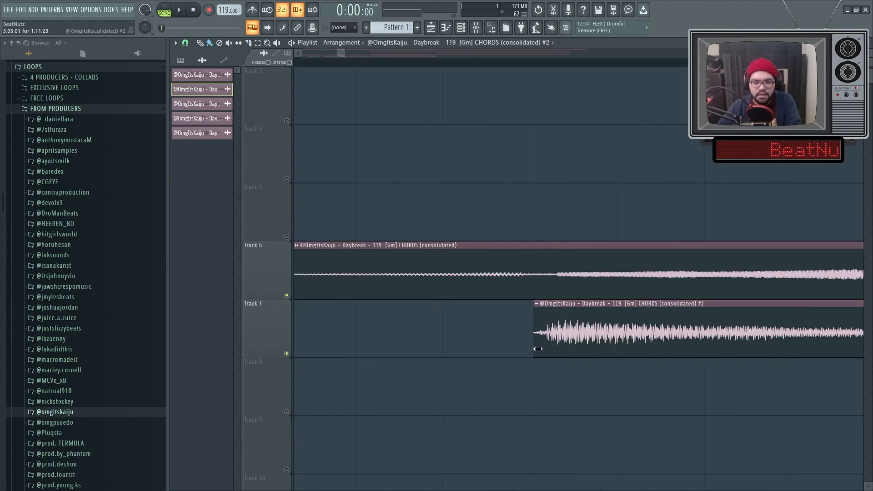
scroll(543, 363, "down", 5)
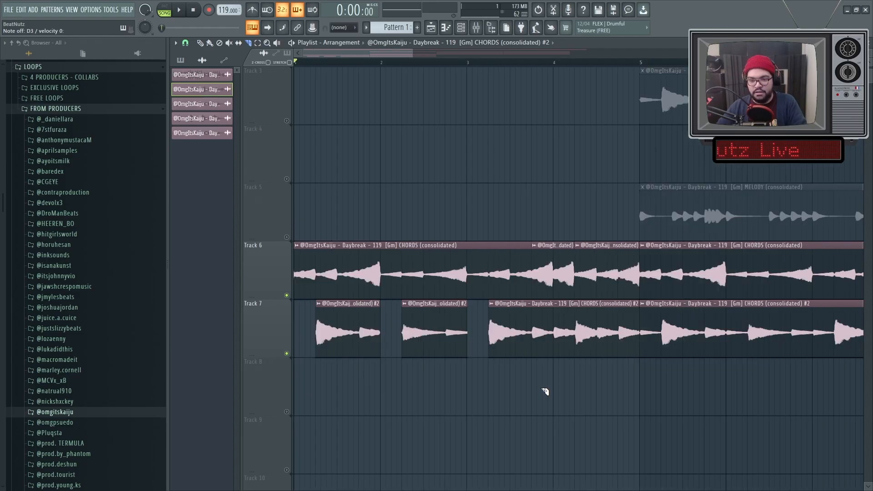
scroll(545, 391, "down", 2)
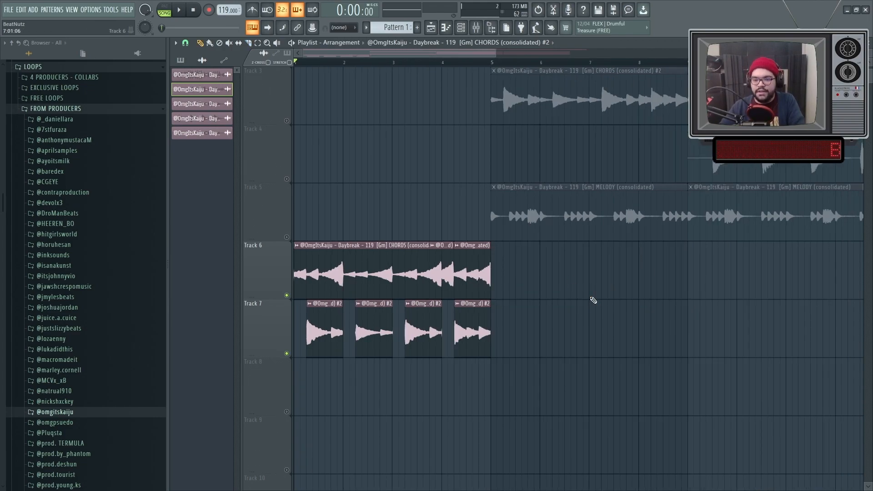
Play the chopped chords on Tracks 6 and 7 and open the CHORDS #2 clip's channel settings.
key("space")
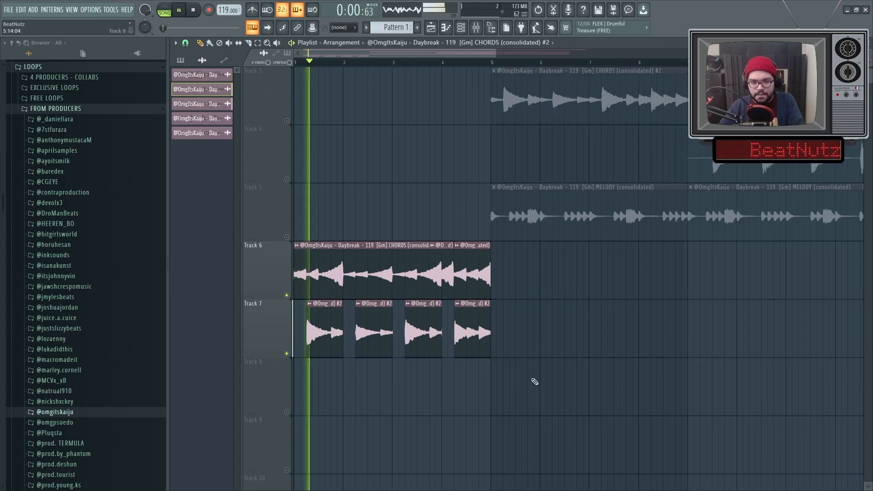
scroll(304, 346, "up", 4)
double_click(322, 331)
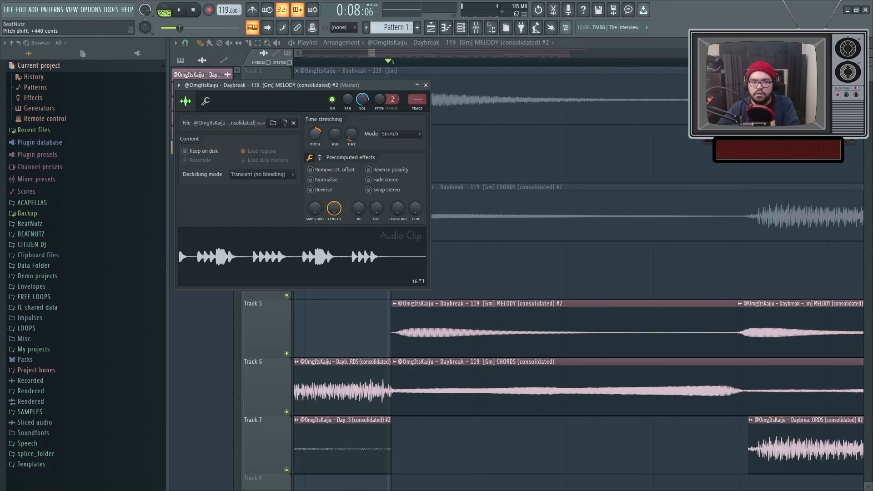
key("space")
Raise the time-stretch pitch of the MELODY #2 clip and audition it with the chords.
left_click_drag(316, 133, 316, 130)
key("space")
key("space")
Trim the start of the MELODY clip on Track 5 and place the MELODY #2 clip in the gap at bar 5.
key("space")
key("space")
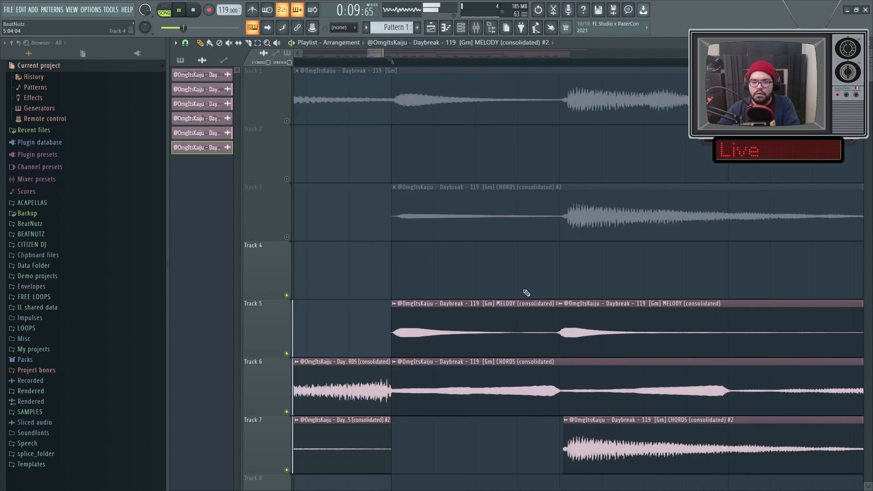
left_click_drag(395, 320, 563, 320)
key("space")
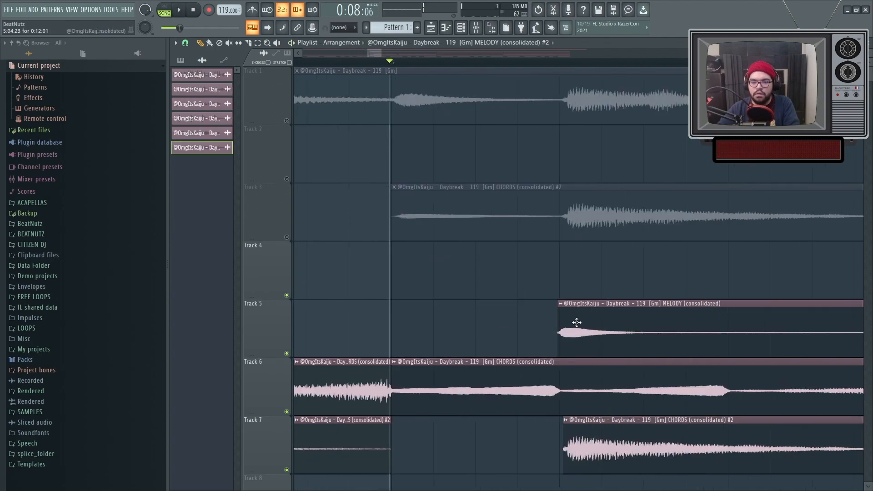
left_click(454, 321)
Reset the MELODY #2 clip's time-stretch pitch in Stretch mode and set its channel pitch to +1200 cents with a range of 12.
double_click(451, 318)
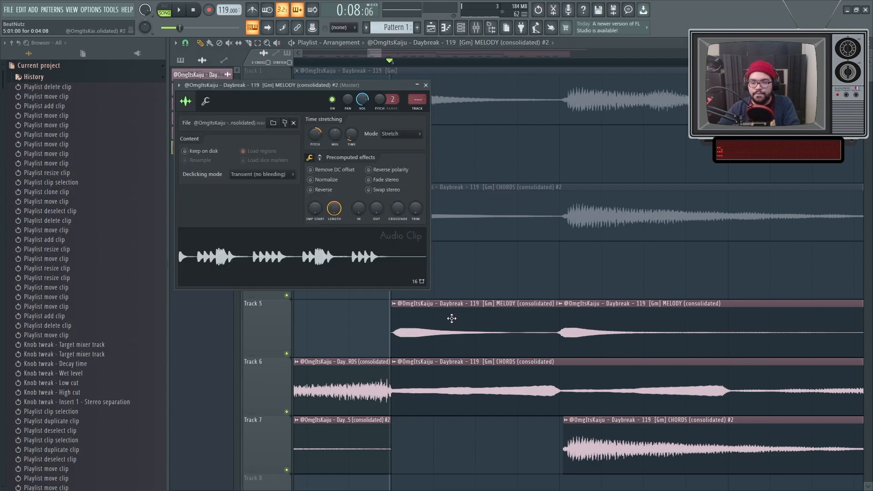
right_click(315, 134)
left_click(322, 139)
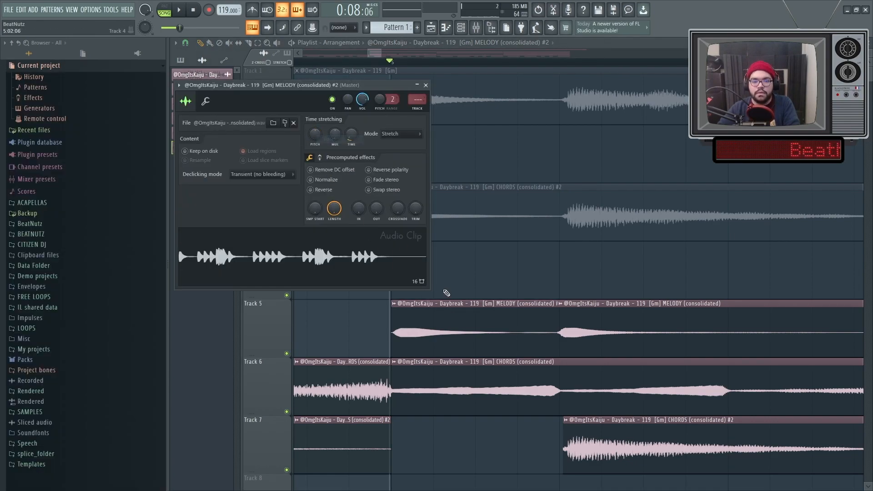
left_click(390, 106)
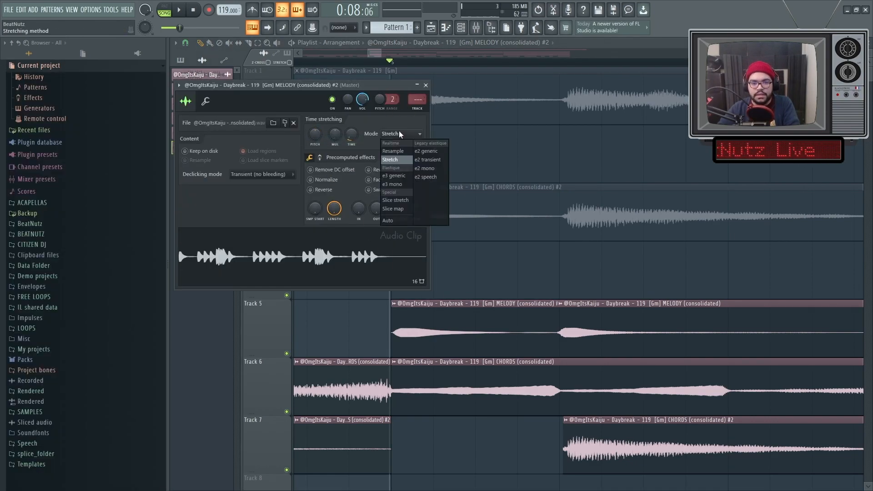
left_click(402, 160)
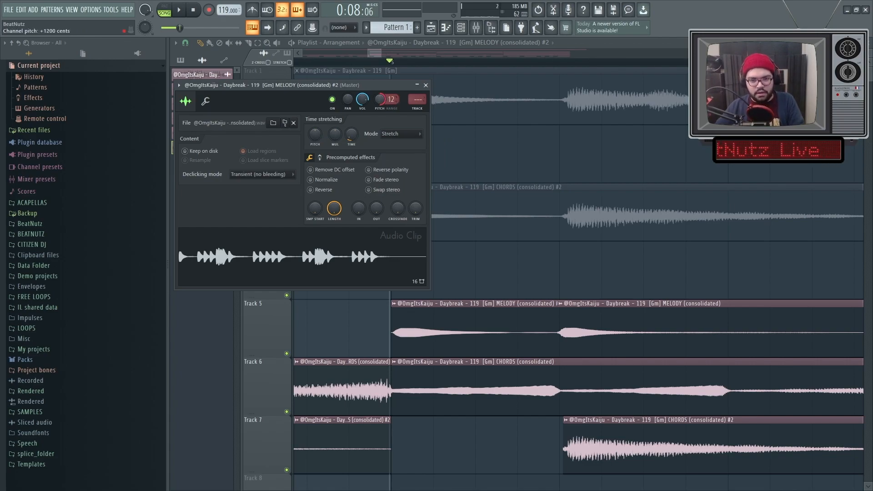
key("Escape")
Move the MELODY #2 clip up to Track 4 and solo Track 5 for playback.
left_click(473, 304, "ctrl")
key("shift+Up")
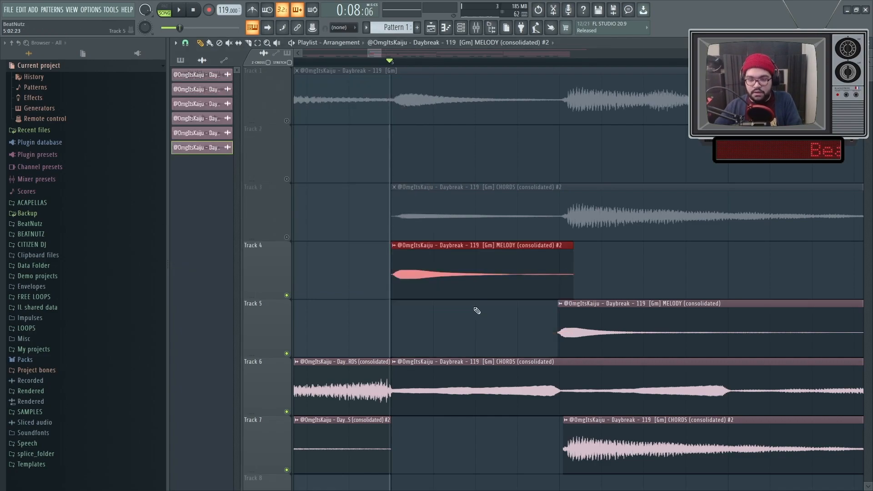
right_click(286, 354)
left_click(563, 60)
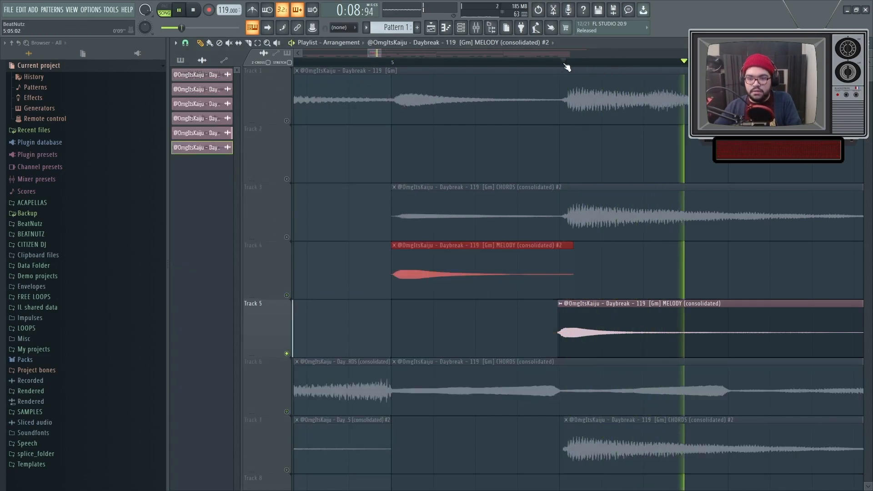
Audition the MELODY #2 clip on Track 4 in solo, and together with the MELODY clip on Track 5.
right_click(287, 295)
left_click(385, 61)
key("space")
key("space")
left_click(286, 353)
key("space")
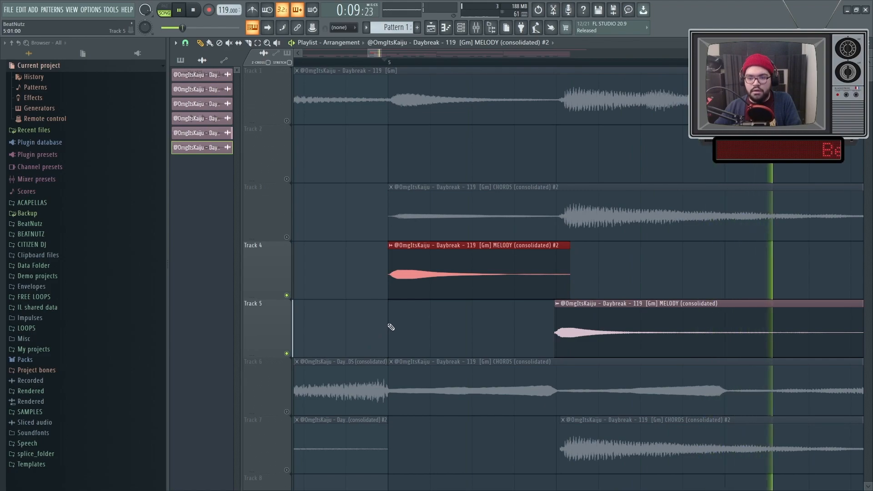
key("space")
Mute Tracks 1 and 2 and play the chopped arrangement on into the CHORD FX section at bar 9.
left_click_drag(282, 182, 283, 181)
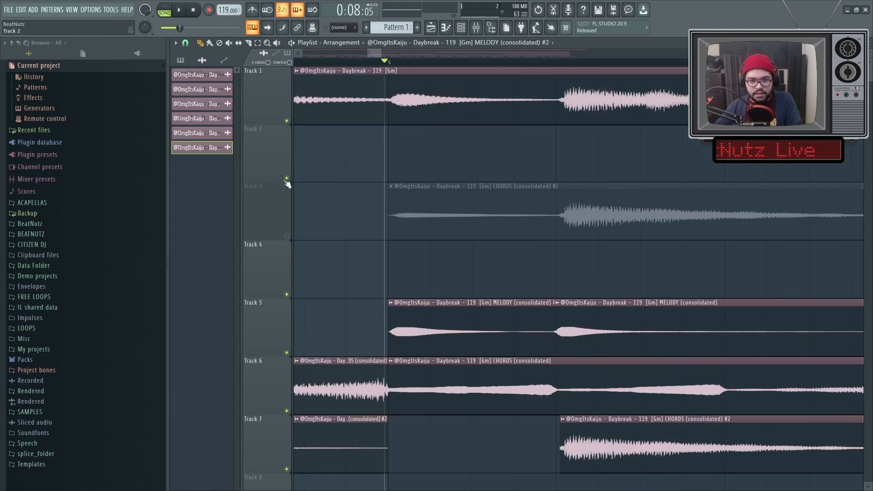
left_click(286, 120)
scroll(332, 149, "down", 5)
key("space")
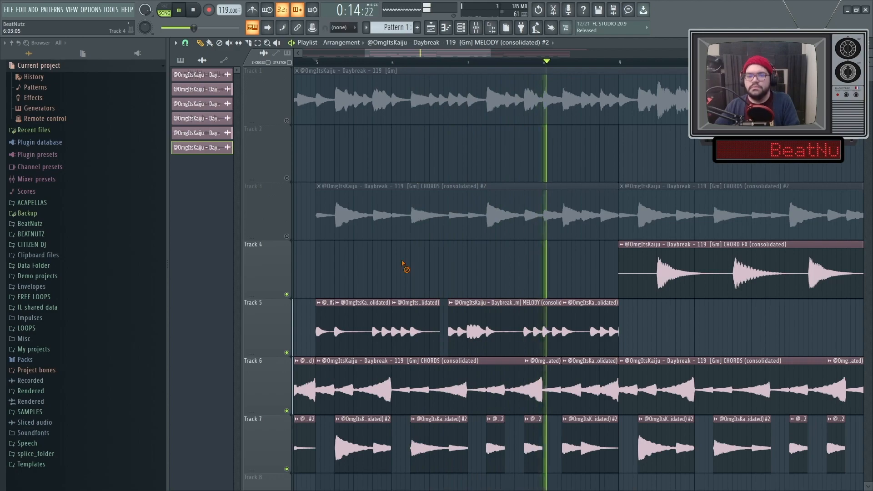
scroll(405, 263, "up", 4)
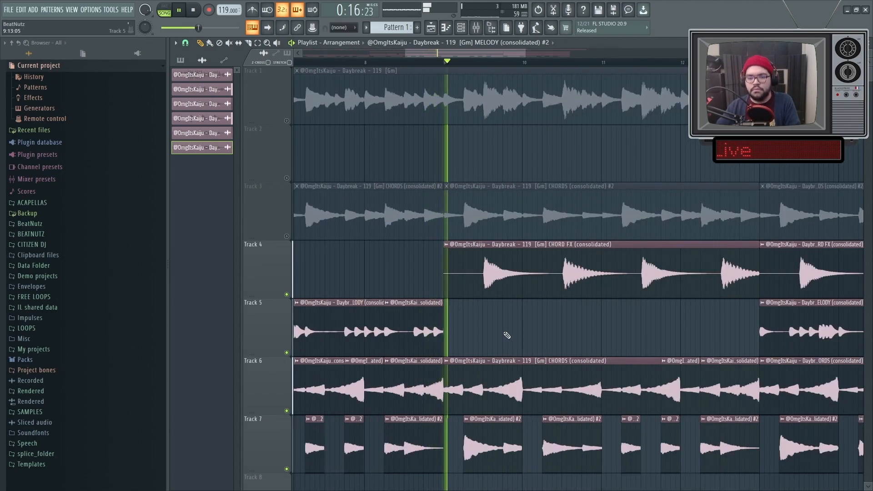
scroll(451, 318, "up", 2)
key("space")
Move the group of CHORD FX clips from Track 4 up to Track 2 and mute Track 2.
mouse_move(424, 305)
left_mouse_down()
mouse_move(620, 306)
mouse_move(432, 306)
left_mouse_up()
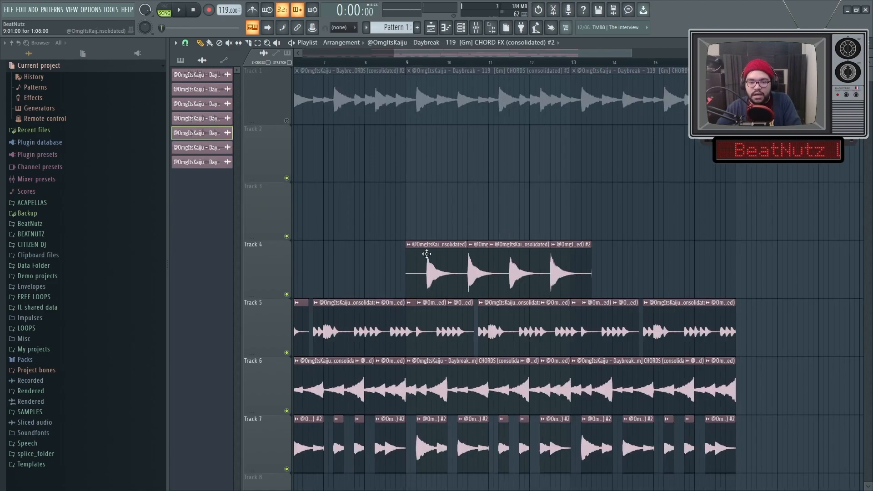
left_click_drag(409, 259, 601, 269)
key("shift+Up")
key("shift+Up")
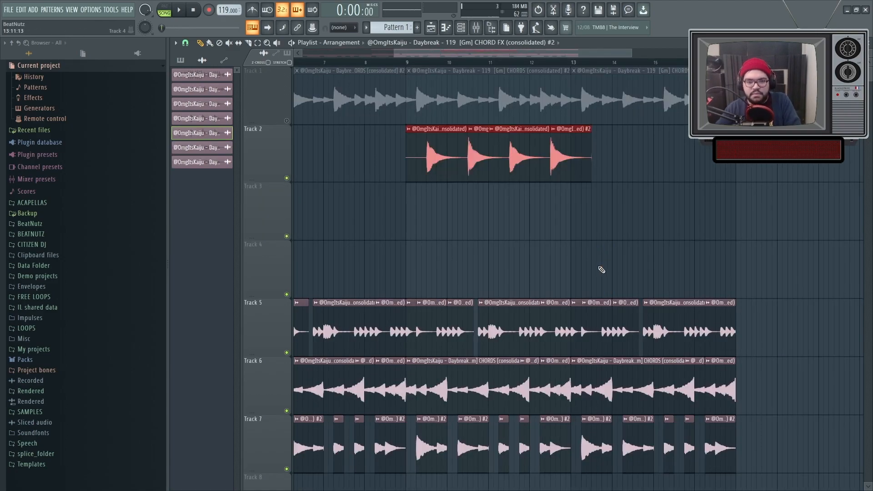
key("ctrl+d")
left_click(287, 178)
scroll(377, 220, "down", 3)
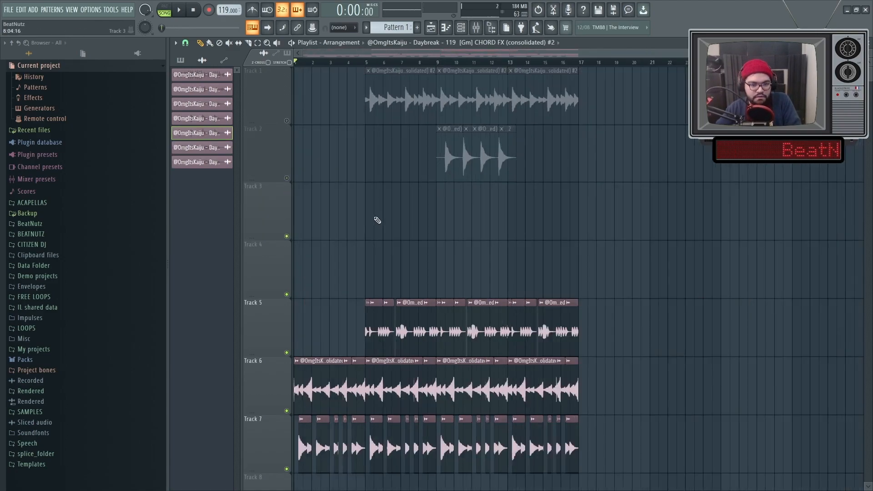
scroll(400, 224, "down", 2)
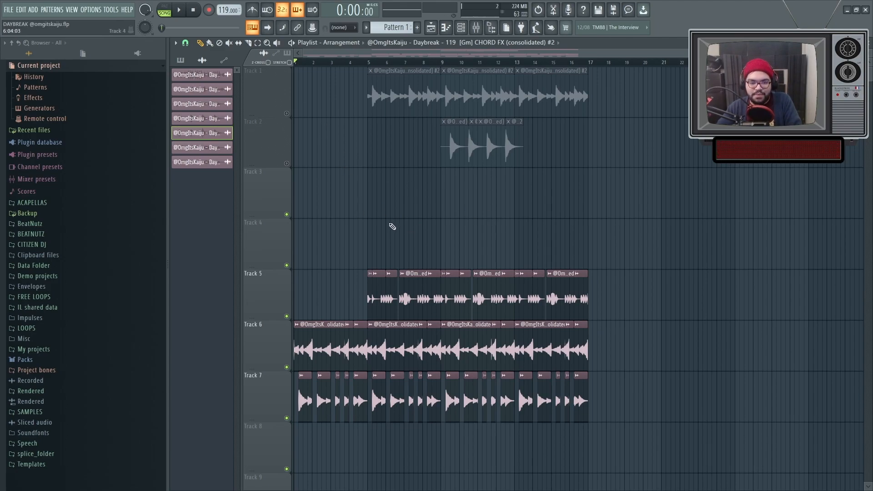
Browse the monte booker sounds drum kit to its CLAPS folder and load AMPH CLAP into the channel rack.
scroll(392, 226, "down", 1, "ctrl")
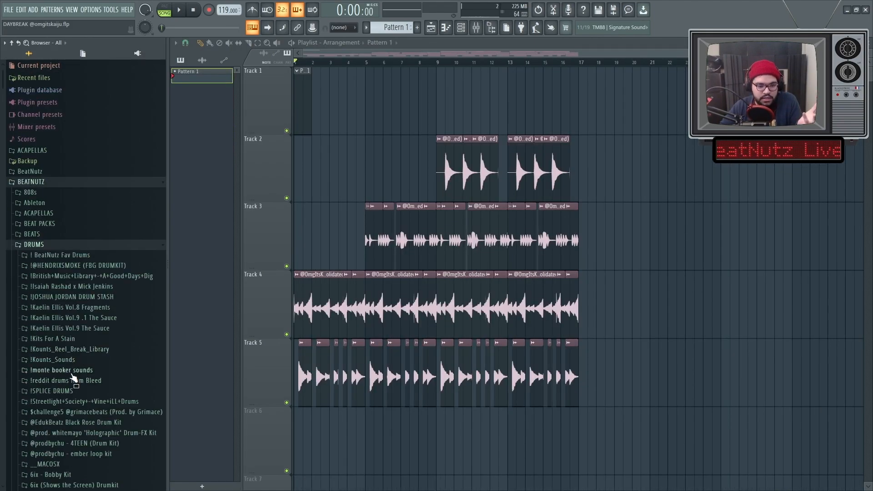
left_click(70, 373)
left_click(72, 382)
left_click(91, 392)
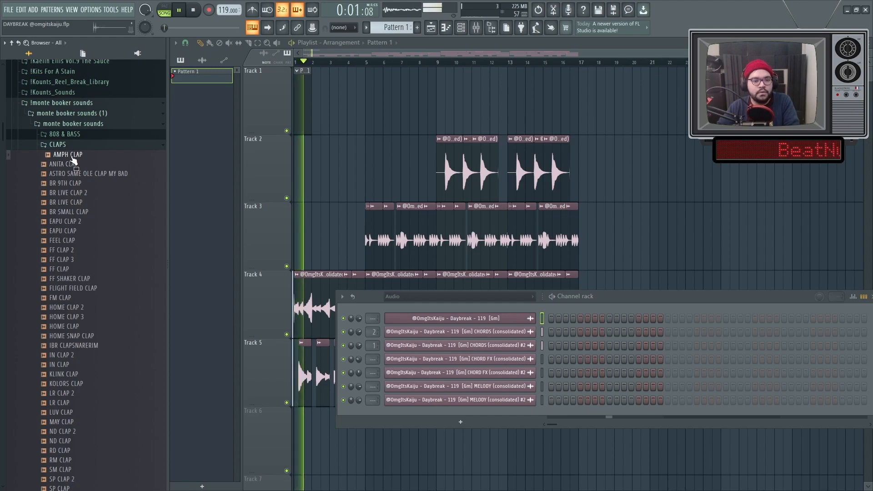
left_click_drag(68, 158, 489, 414)
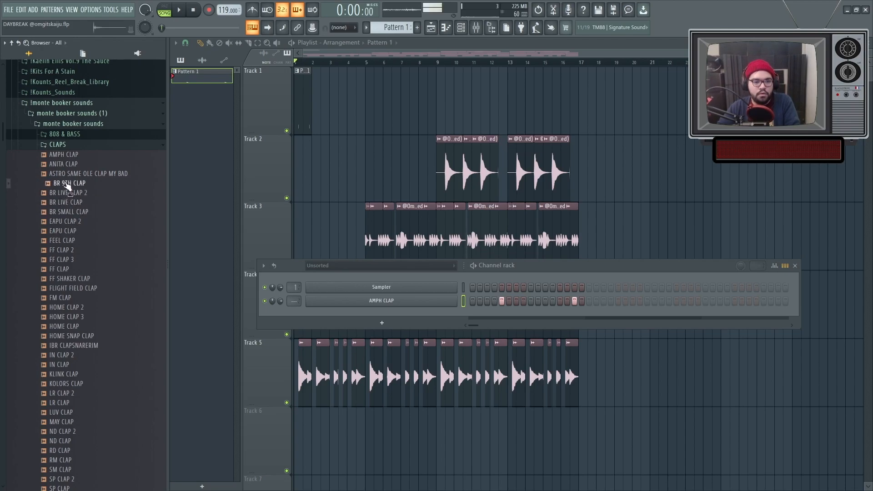
Add BR 9TH CLAP as a channel below AMPH CLAP and place its hits on steps 9 and 25 during playback.
left_click_drag(405, 313, 405, 316)
key("space")
left_click(530, 315)
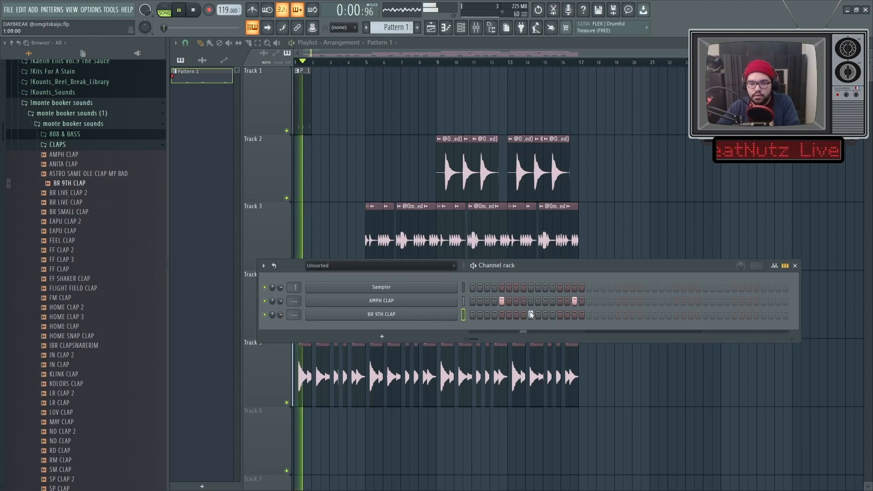
left_click(646, 314)
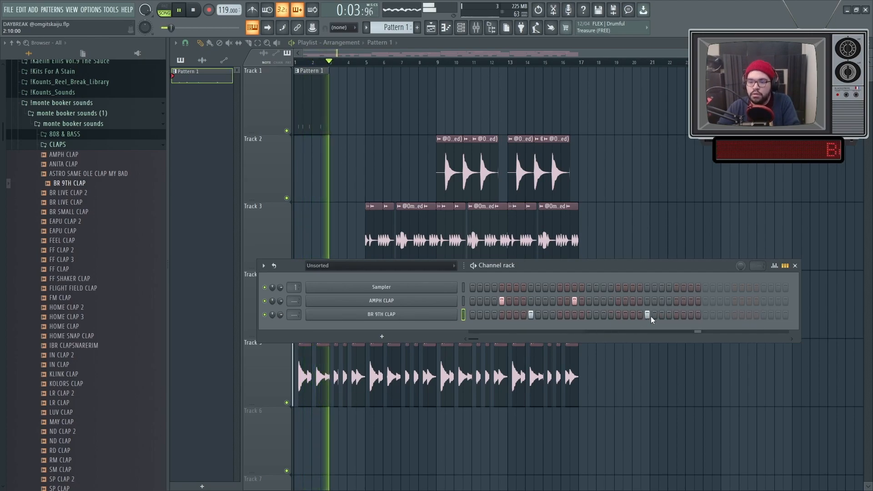
Open BR 9TH CLAP in the piano roll and duplicate its two hits to fill four bars.
right_click(436, 314)
left_click(478, 315)
key("space")
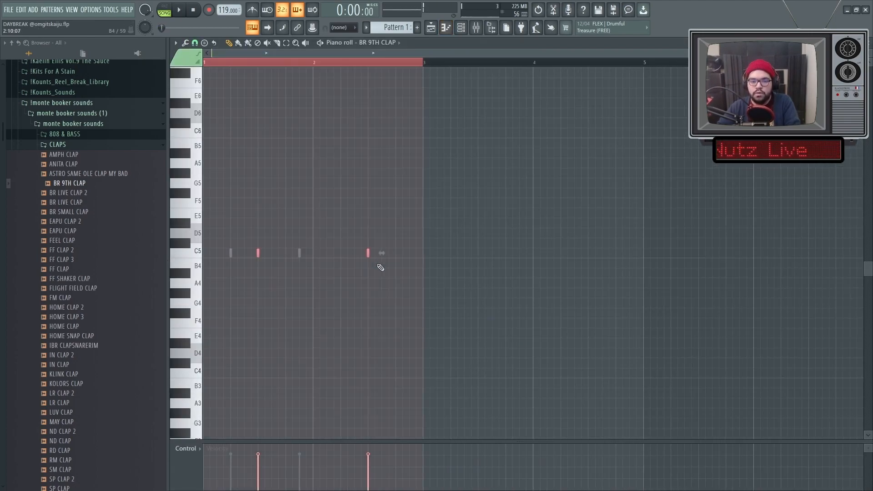
key("ctrl+a")
key("ctrl+d")
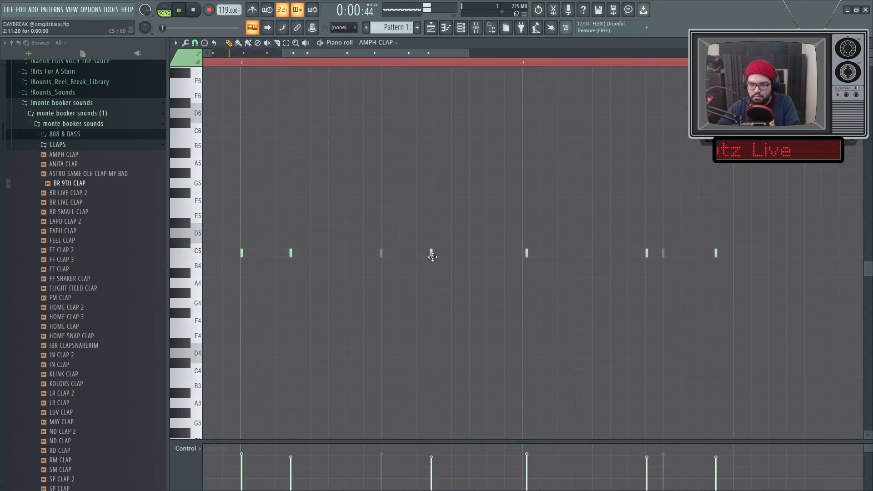
Move the last AMPH CLAP hit of bar 2 closer to bar 3 and delete the hits in bars 3 and 4.
left_click_drag(433, 255, 491, 260)
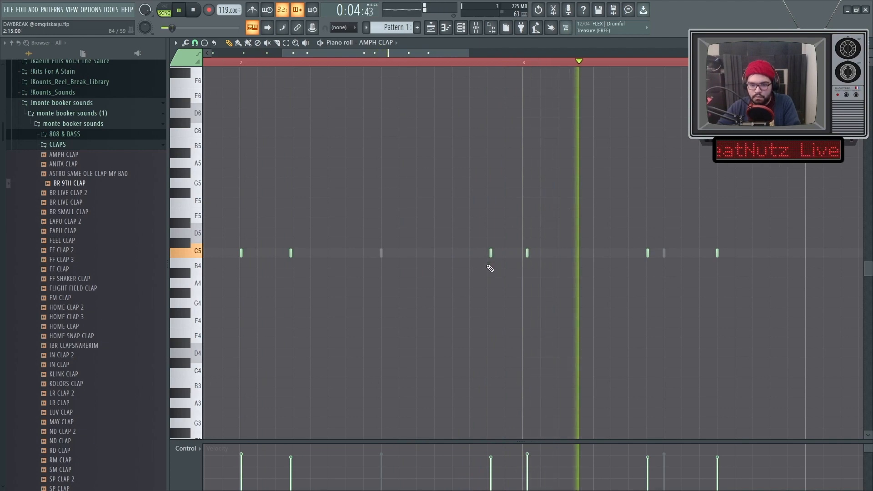
scroll(493, 265, "down", 2)
key("space")
left_click_drag(705, 304, 487, 217)
key("Delete")
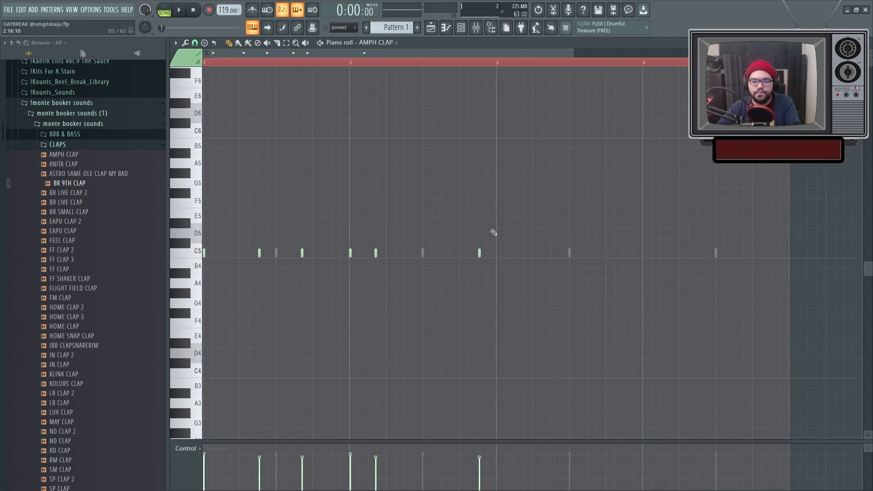
Duplicate the two-bar AMPH CLAP pattern into bars 3 and 4.
scroll(455, 248, "down", 3)
key("ctrl+a")
scroll(384, 265, "up", 5)
scroll(380, 277, "down", 5)
key("ctrl+b")
key("ctrl+a")
scroll(396, 305, "down", 1)
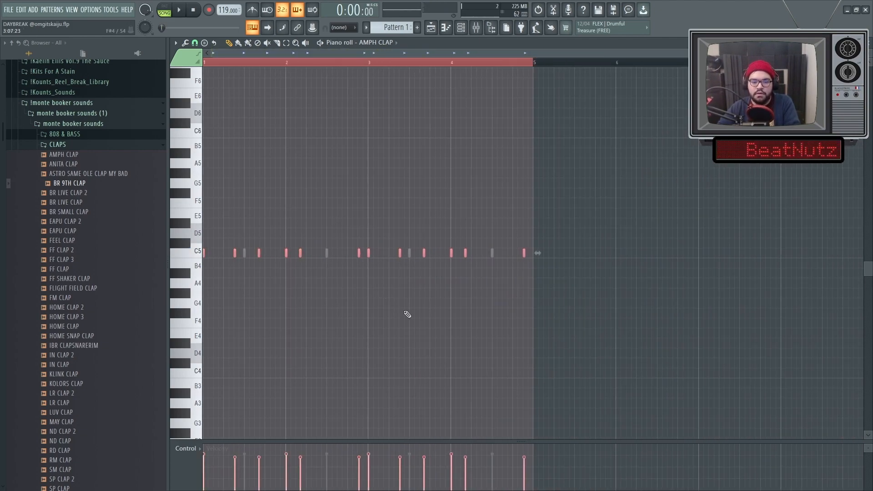
Switch the piano roll to BR 9TH CLAP, check its hits against the other clap and play the pattern.
left_click(359, 42)
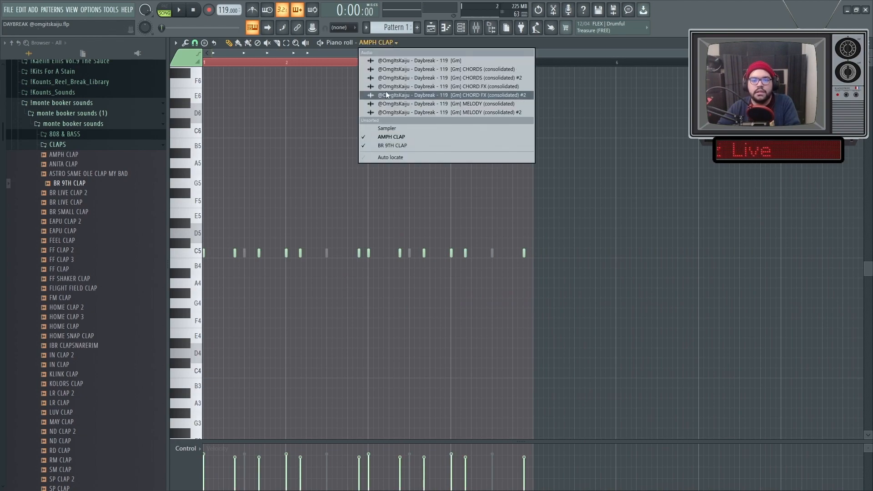
left_click(383, 142)
scroll(503, 263, "up", 4)
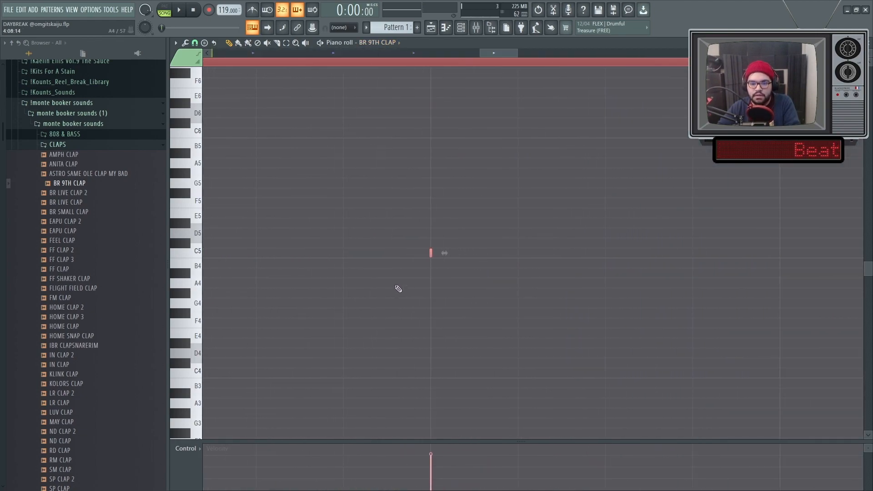
scroll(416, 291, "down", 4)
key("space")
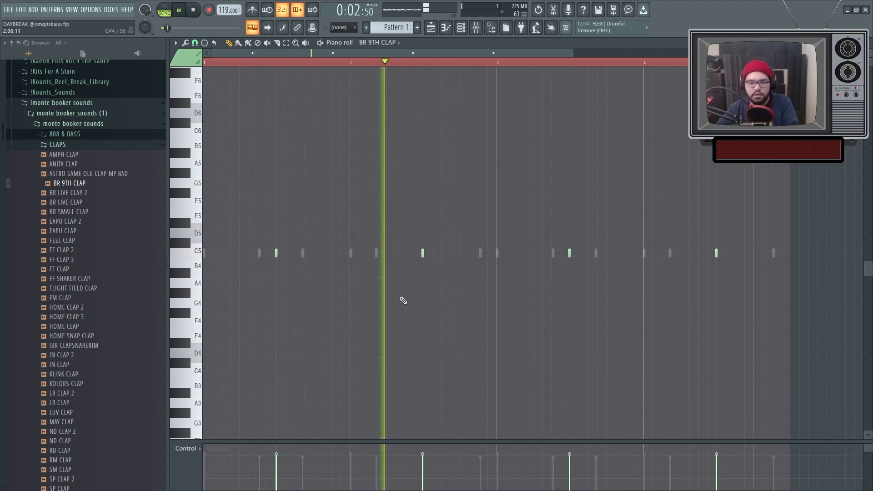
key("space")
Replace the AMPH CLAP sample with BO PERC from the kit's PERCS & MORE folder and play the pattern.
left_click(377, 43)
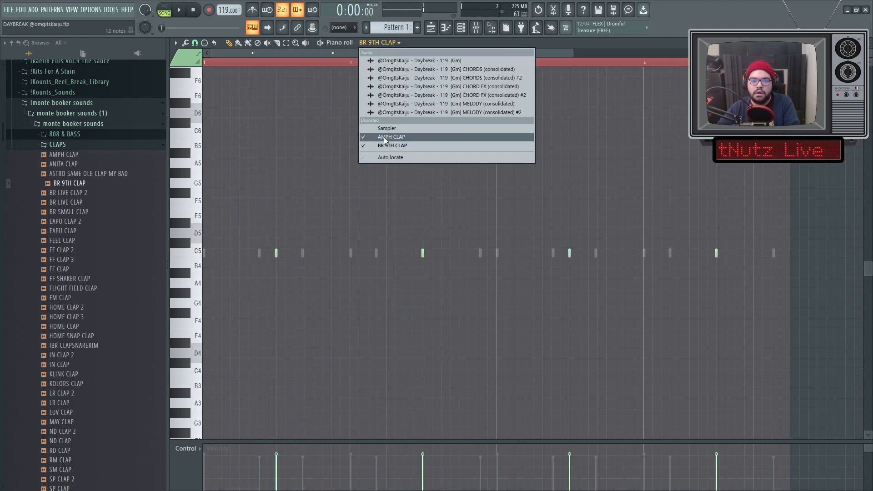
left_click(383, 137)
left_click(462, 28)
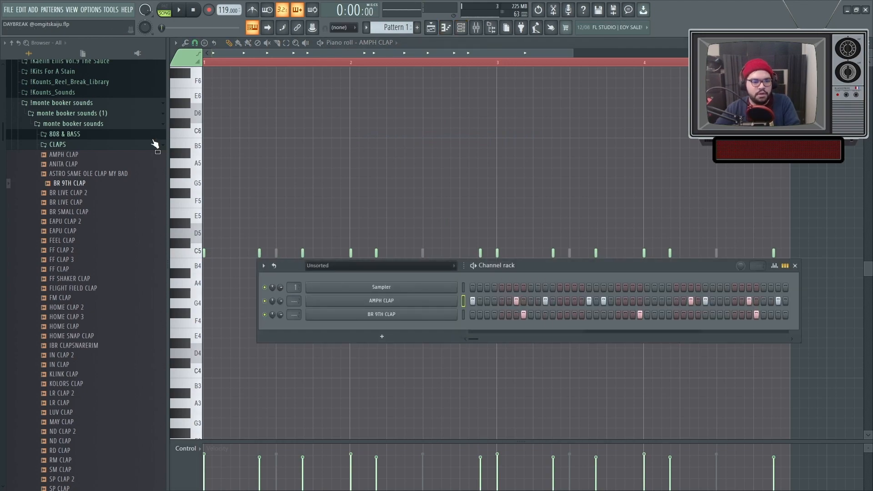
left_click(63, 144)
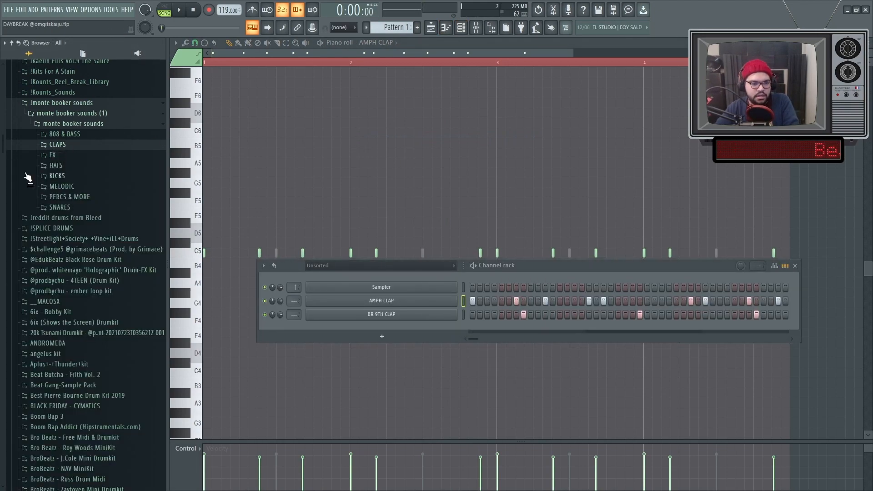
left_click(68, 198)
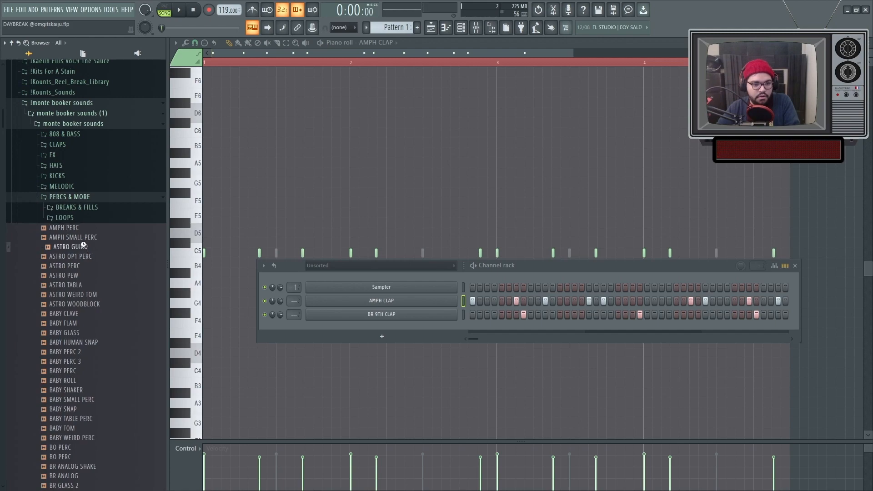
left_click_drag(382, 326, 384, 301)
key("space")
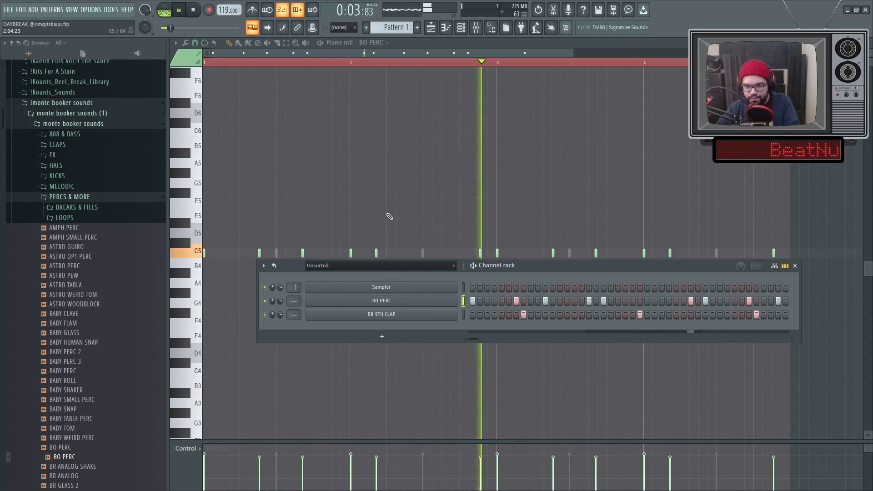
key("F6")
key("space")
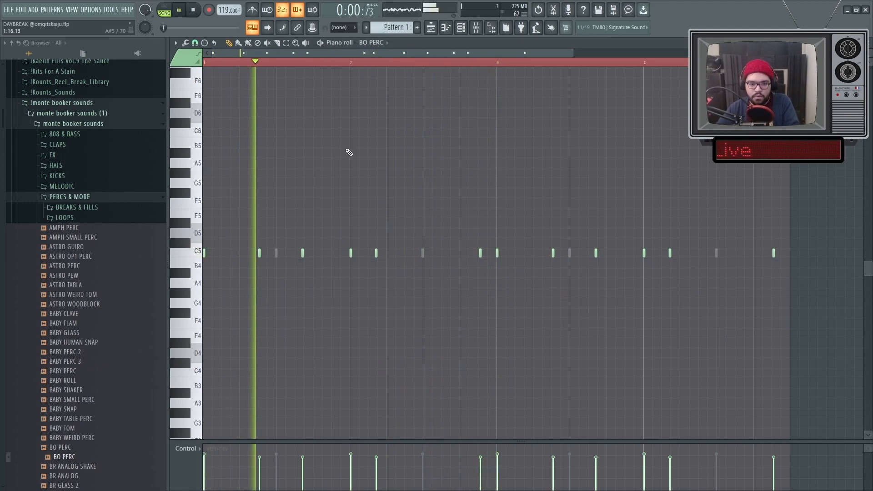
key("F6")
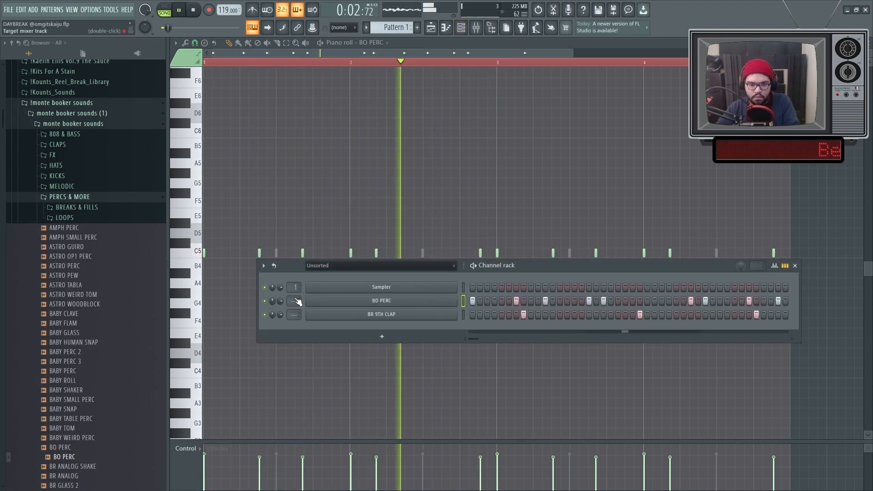
Add HOME PERC 4 as a melodic percussion channel below GF SNAP and normalize its sample.
left_click(329, 301)
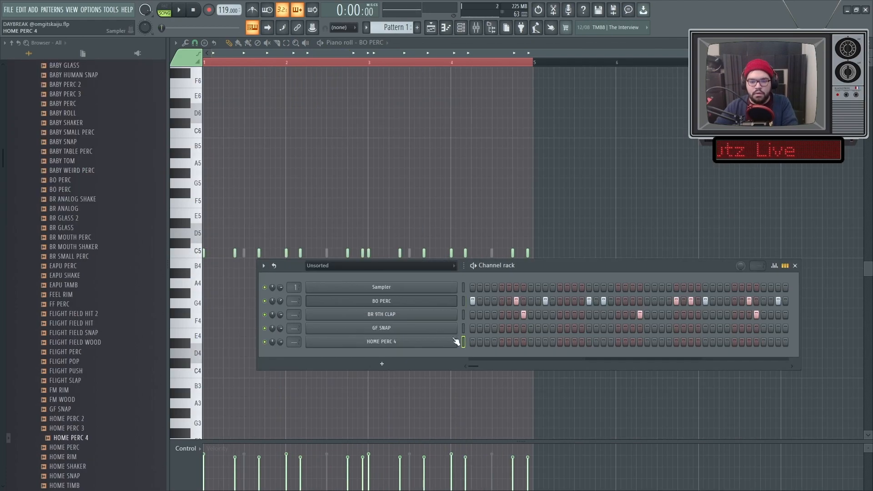
right_click(455, 339)
left_click(464, 338)
scroll(193, 197, "up", 5)
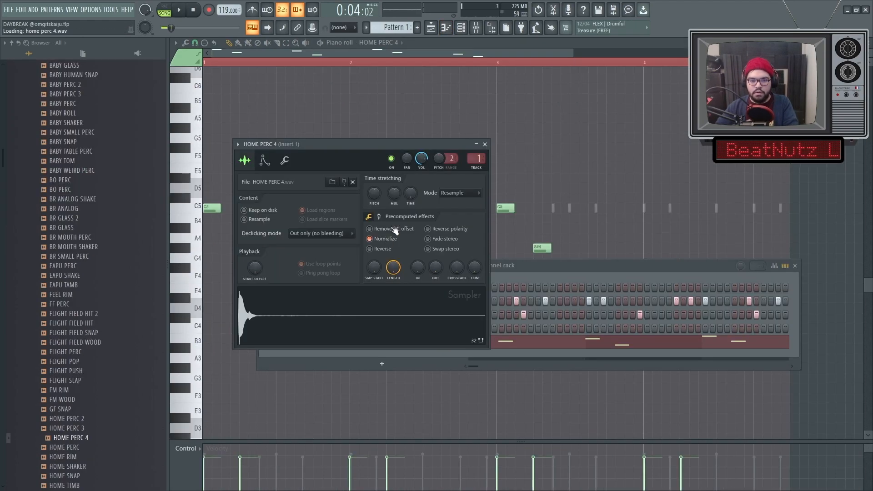
left_click(476, 177)
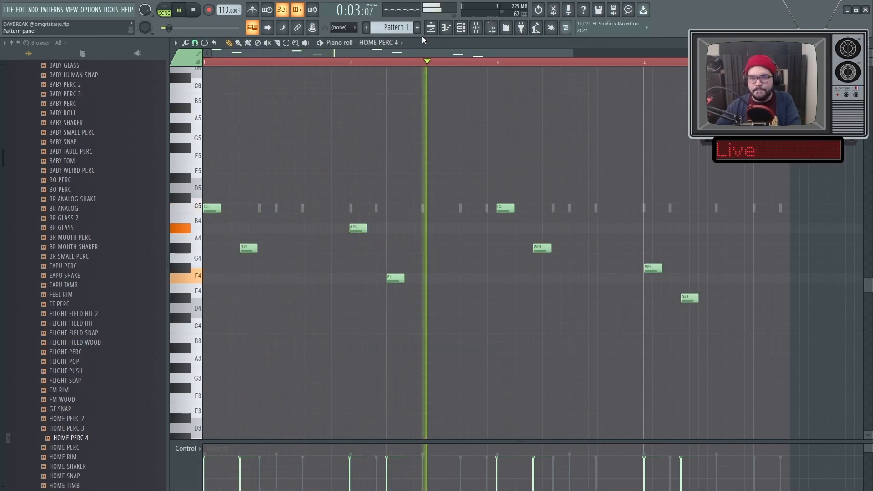
Set the HOME PERC 4 channel volume to about 40% during playback.
left_click(462, 30)
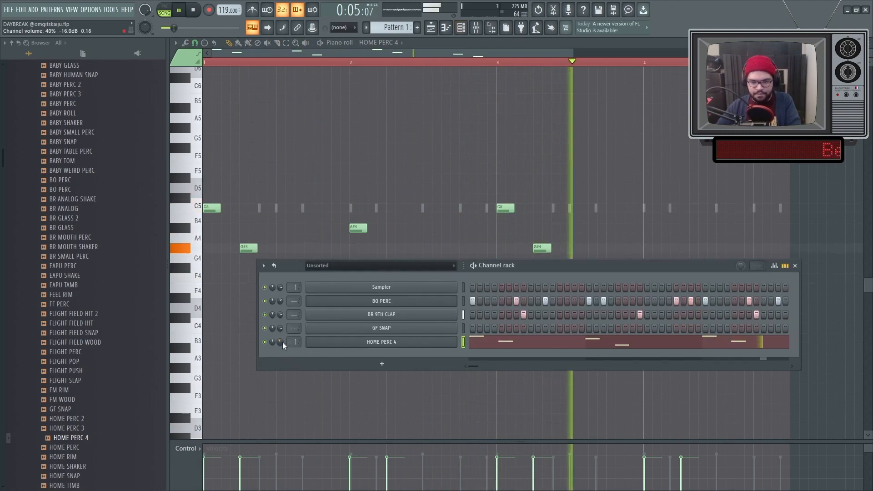
right_click(300, 156)
scroll(426, 157, "down", 2)
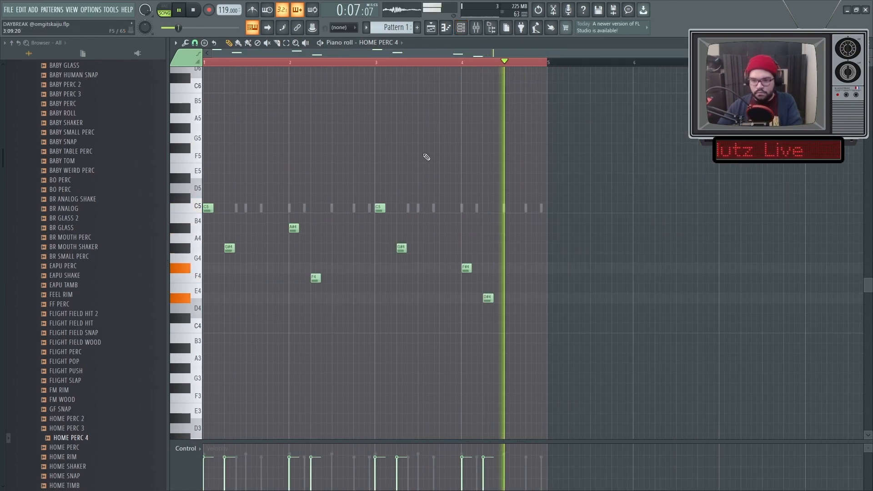
Lower HOME PERC 4's F#4 note in bar 4 to F4 and add G#4 and A#4 notes at the bar's end.
scroll(538, 255, "up", 2)
key("space")
scroll(402, 246, "up", 5)
scroll(377, 241, "up", 2)
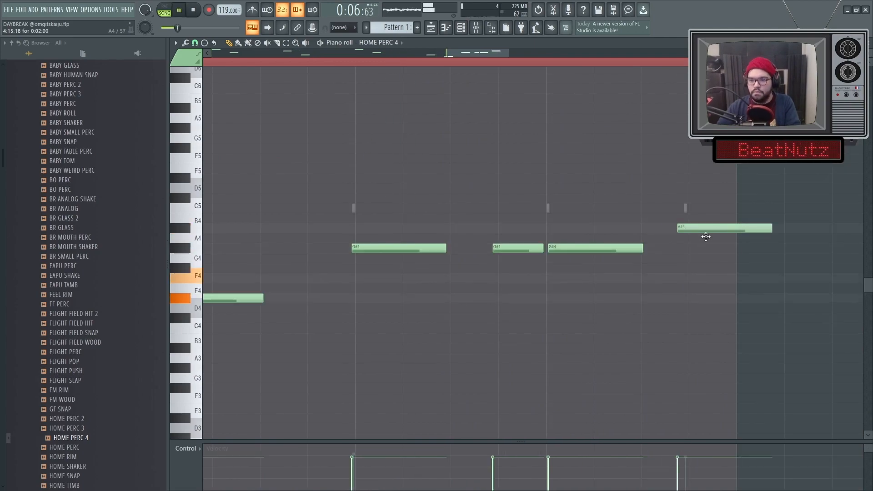
left_click_drag(705, 237, 710, 237)
left_click_drag(777, 229, 735, 231)
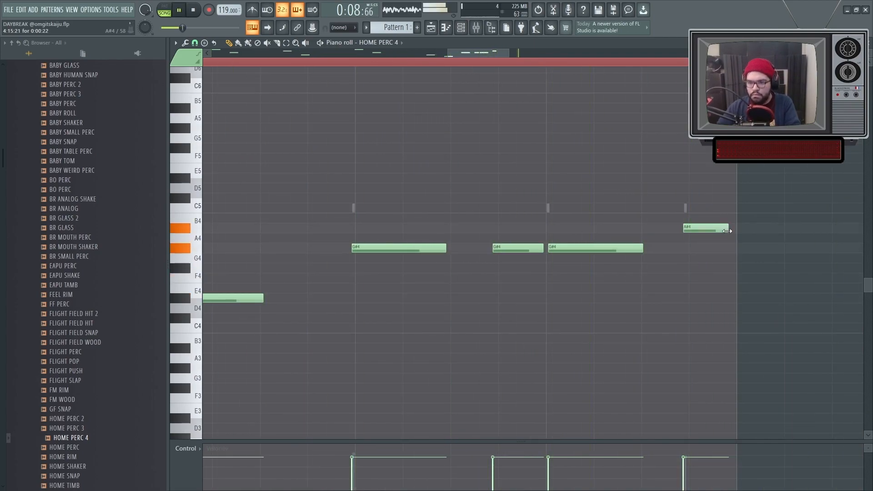
scroll(681, 301, "down", 4)
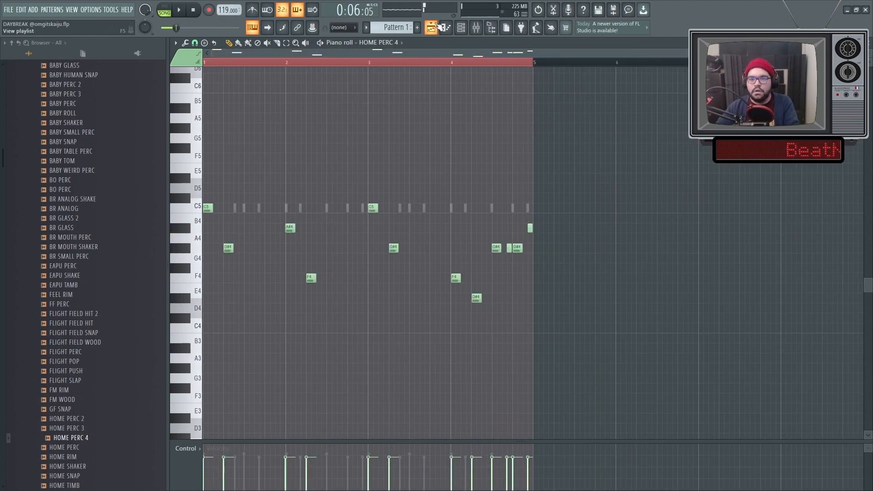
Duplicate the Pattern 1 clip on Track 1 into bar 5 of the playlist and play the arrangement.
left_click(438, 28)
key("ctrl+b")
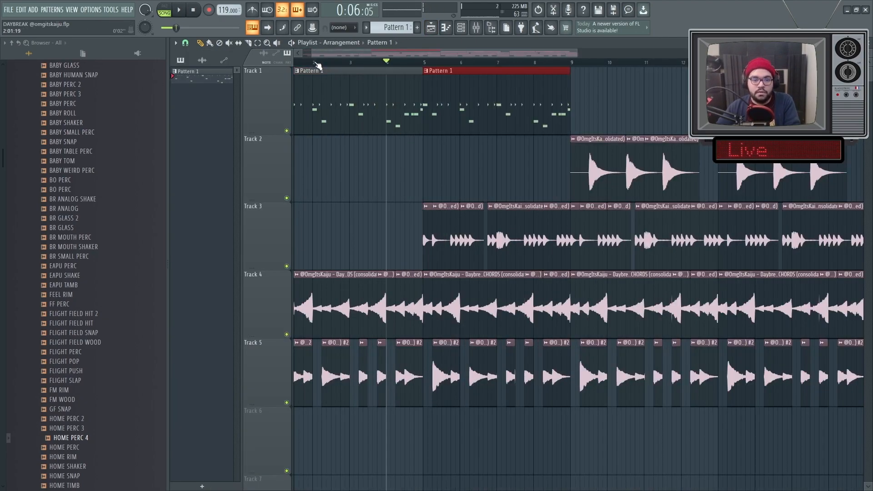
key("space")
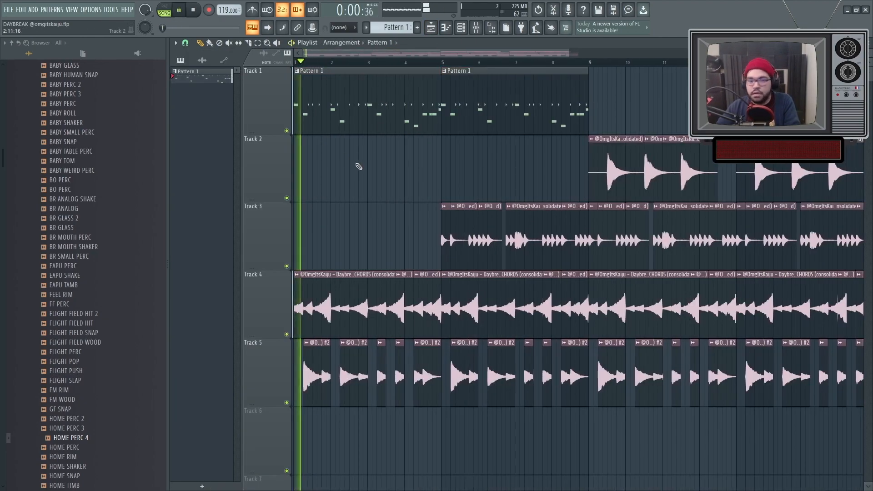
Preview the HOME RIM and HOME SHAKER samples against the playing beat.
left_click(461, 28)
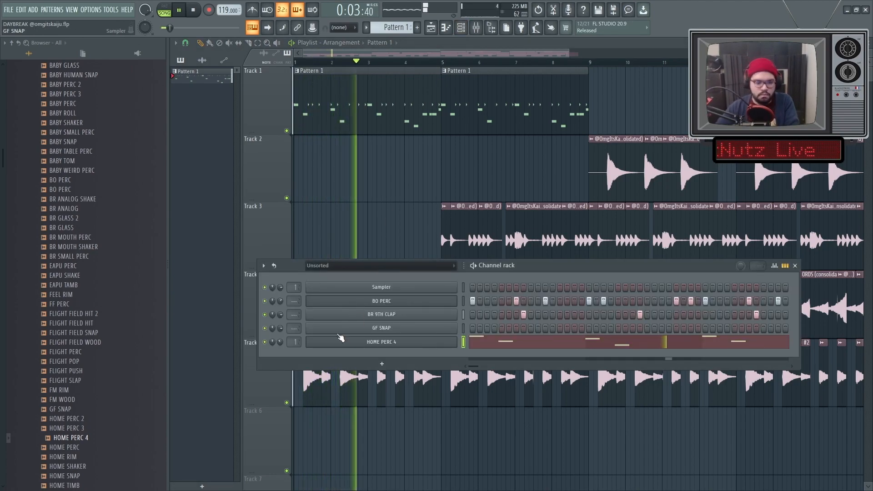
scroll(100, 286, "down", 9)
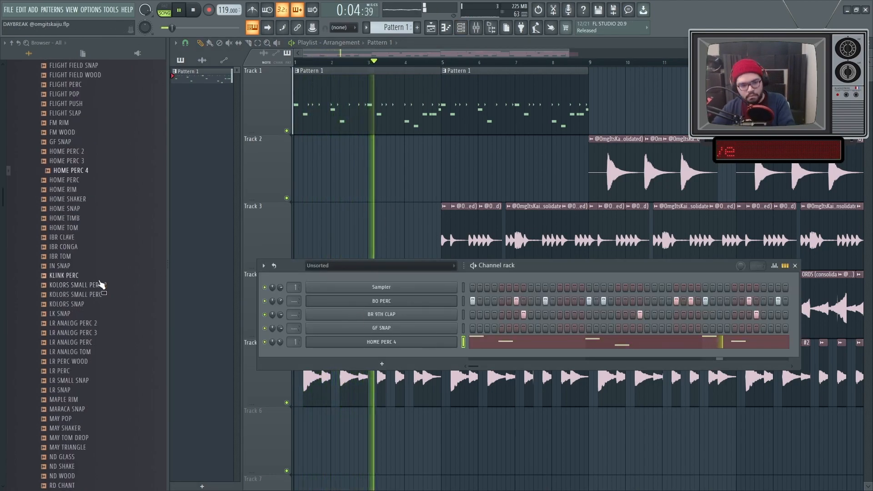
left_click(80, 189)
left_click(80, 200)
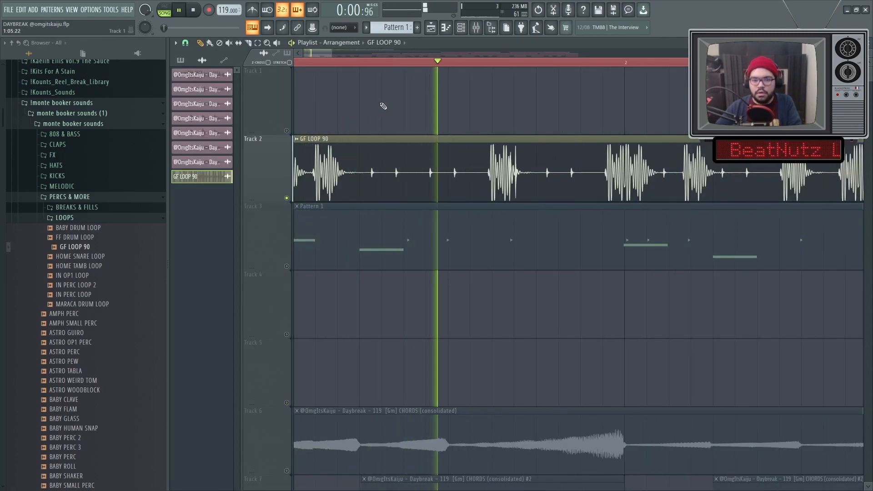
Slice the GF LOOP 90 clip on Track 2 at the sharp hit in bar 1 and delete the part before it.
scroll(405, 96, "up", 3)
key("space")
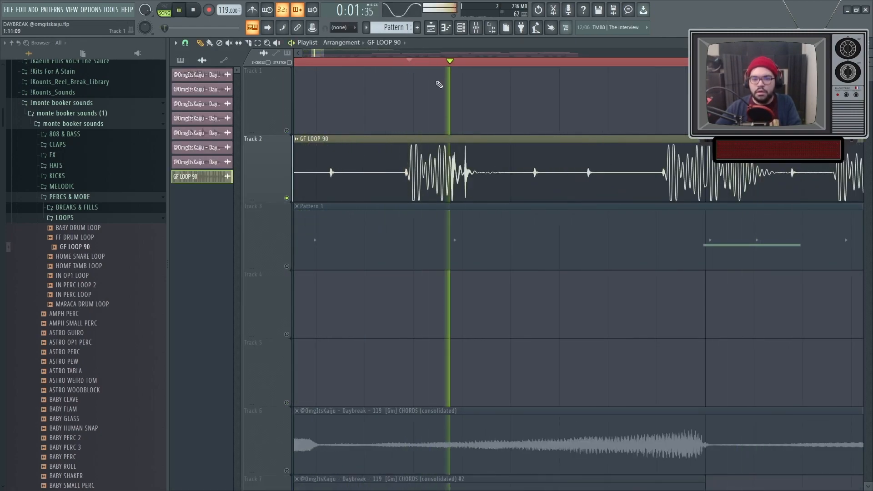
scroll(468, 111, "up", 2)
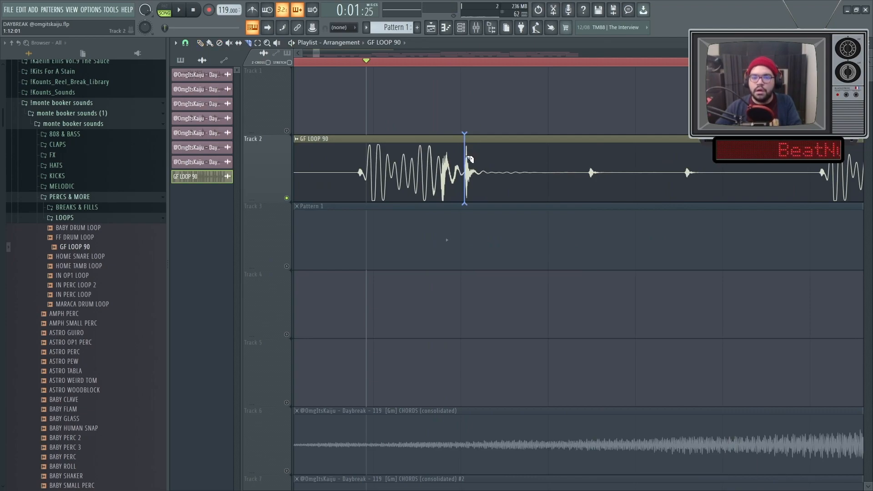
scroll(400, 154, "down", 6)
right_click(384, 164)
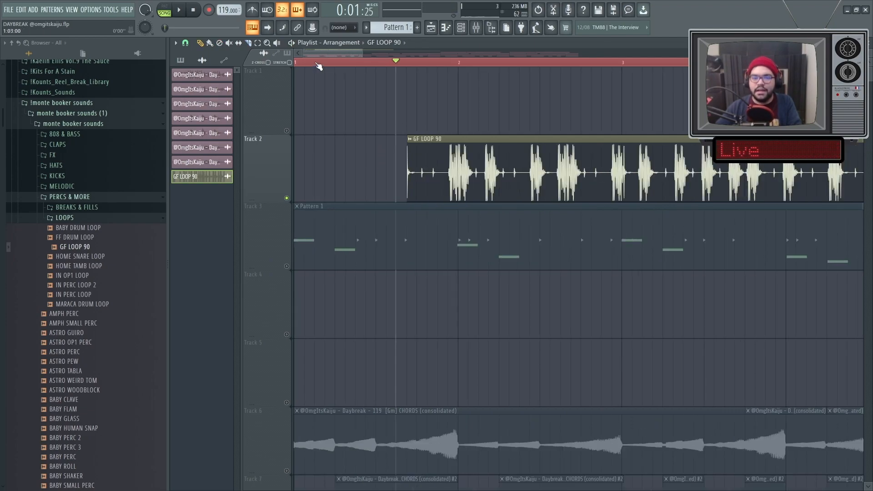
Unmute Track 3 and align a short GF LOOP 90 slice with the clap in bar 1, ending just before bar 2.
left_click(286, 266)
key("space")
scroll(268, 250, "up", 2)
left_click_drag(550, 175, 471, 172)
scroll(473, 173, "up", 4)
key("space")
key("space")
scroll(479, 170, "down", 4)
scroll(479, 169, "up", 2)
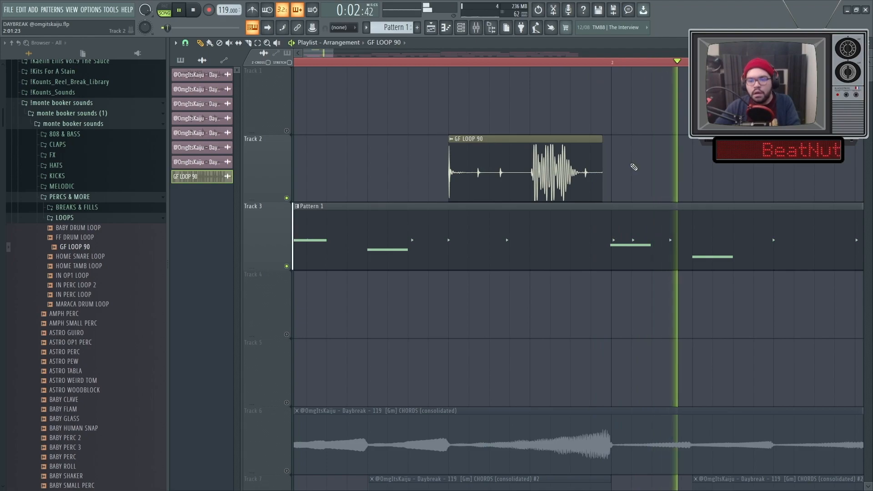
Duplicate the GF LOOP 90 slice and align the copies with the claps in bars 2 and 3.
scroll(628, 169, "up", 2)
key("ctrl+b")
scroll(546, 192, "down", 4)
left_click_drag(601, 177, 307, 166)
key("space")
scroll(590, 196, "up", 4)
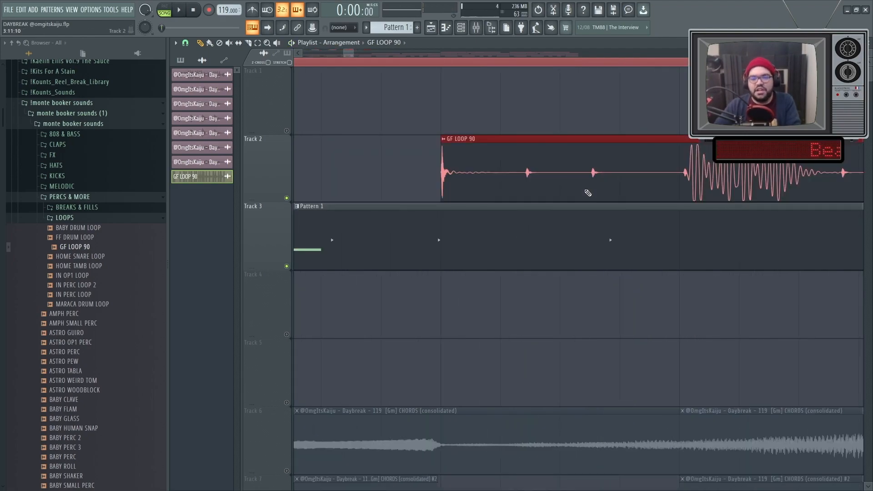
Duplicate the GF LOOP 90 slices again to cover the claps through bar 4.
key("ctrl+b")
scroll(623, 171, "down", 5)
left_click_drag(623, 171, 309, 168)
scroll(476, 177, "down", 2)
scroll(487, 191, "up", 5)
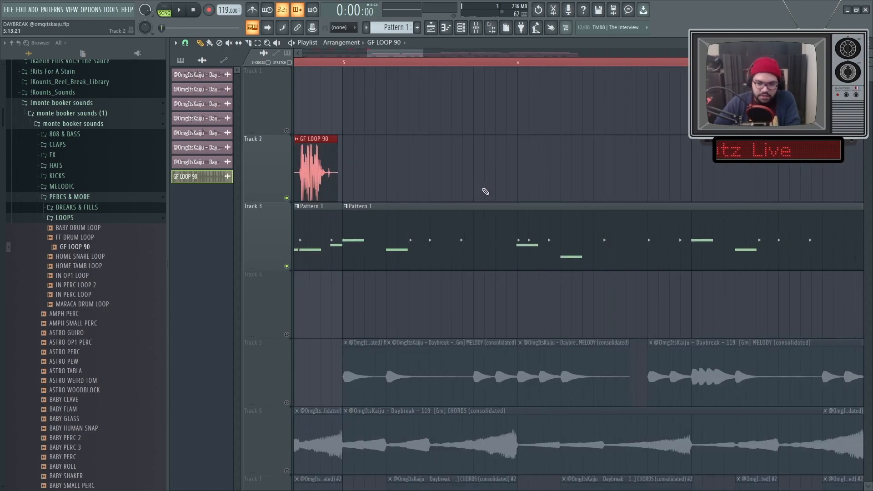
Duplicate the four-bar group of GF LOOP 90 slices on Track 2 into bars 5 to 8.
key("ctrl+b")
scroll(476, 188, "down", 5)
scroll(478, 188, "up", 6)
scroll(467, 181, "down", 4)
scroll(467, 184, "up", 3)
scroll(415, 94, "down", 6)
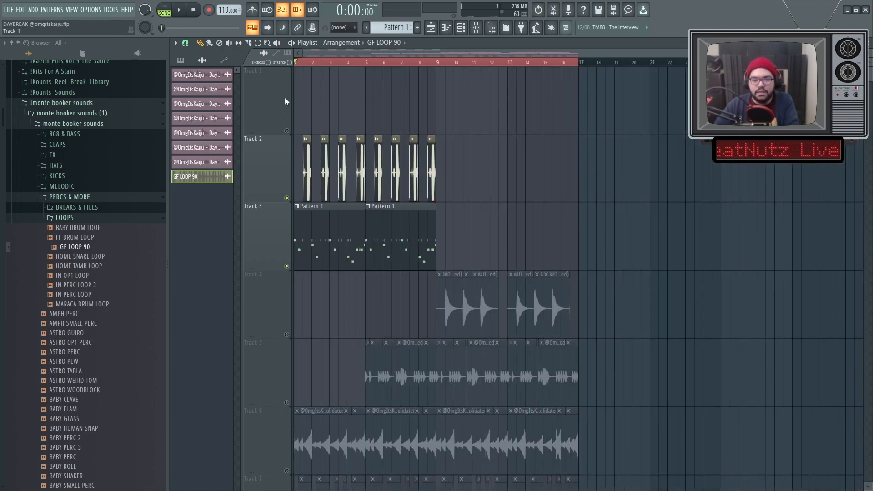
Reactivate all the muted tracks and play the full arrangement from bar 1 with the loop slices.
scroll(316, 120, "up", 2)
left_click(286, 198)
key("space")
scroll(311, 171, "up", 4)
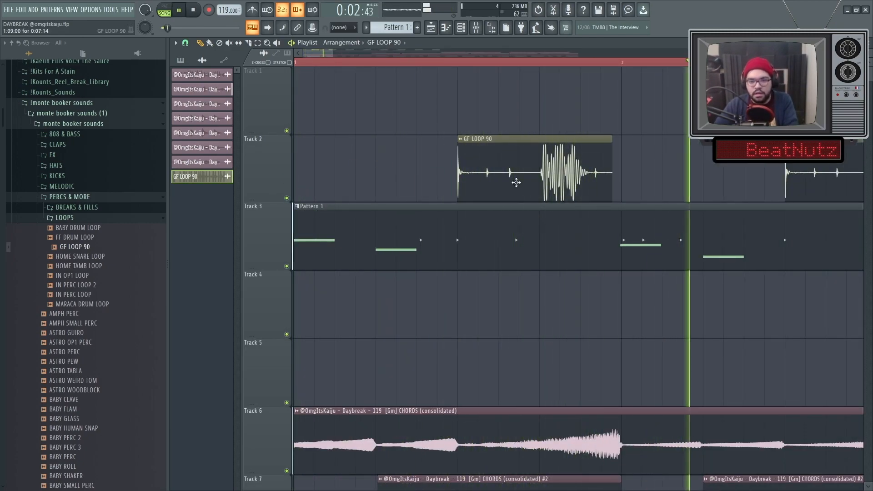
Browse from the kit's PERCS & MORE folder to its HATS folder and bring up the channel rack.
scroll(546, 172, "down", 2)
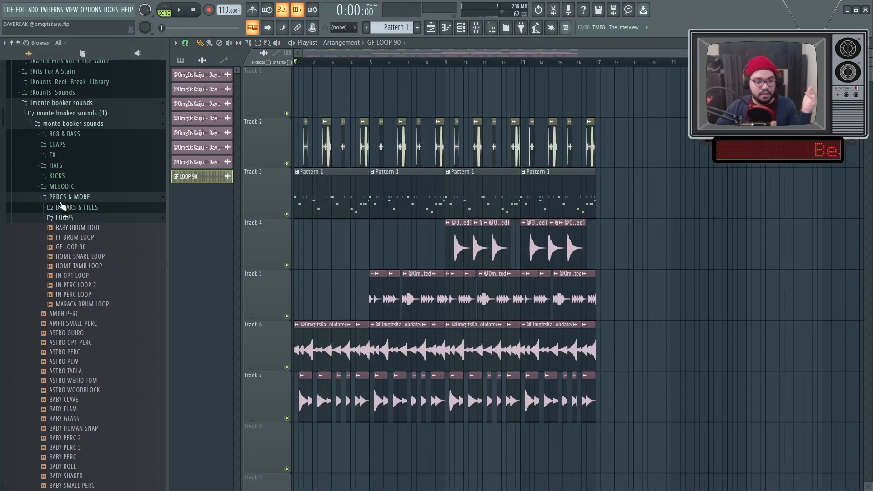
left_click(62, 207)
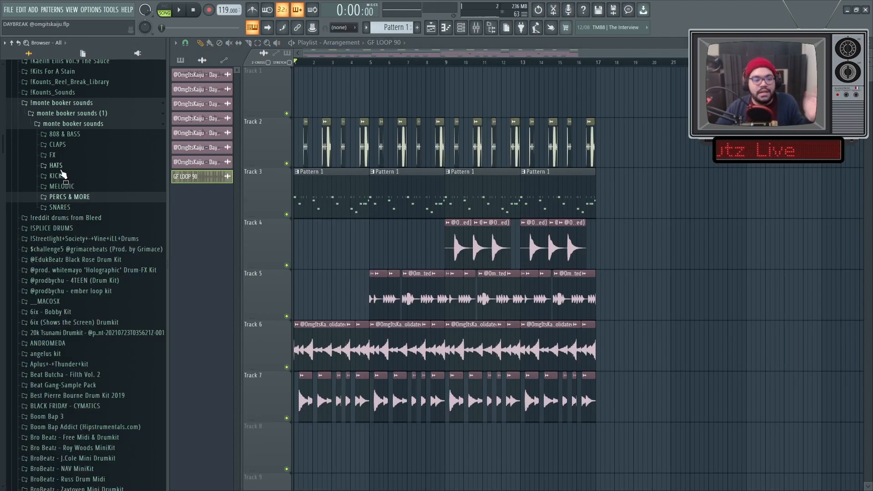
left_click(61, 165)
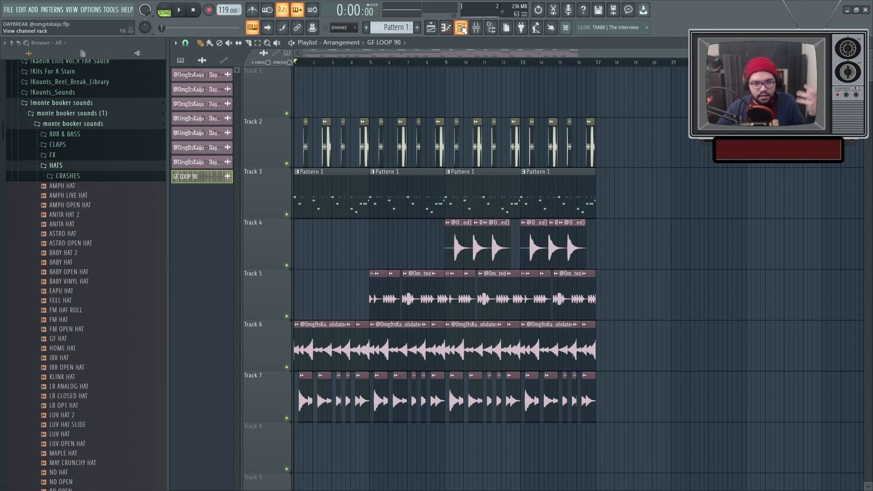
left_click(462, 29)
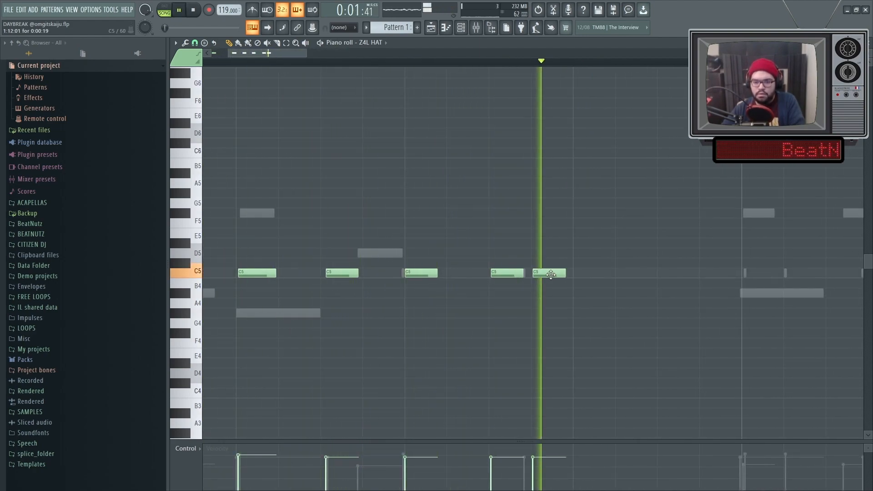
Target the Z4L HAT channel in the piano roll and add a C5 hat note on the second half of beat 1 in bar 1.
left_click(431, 29)
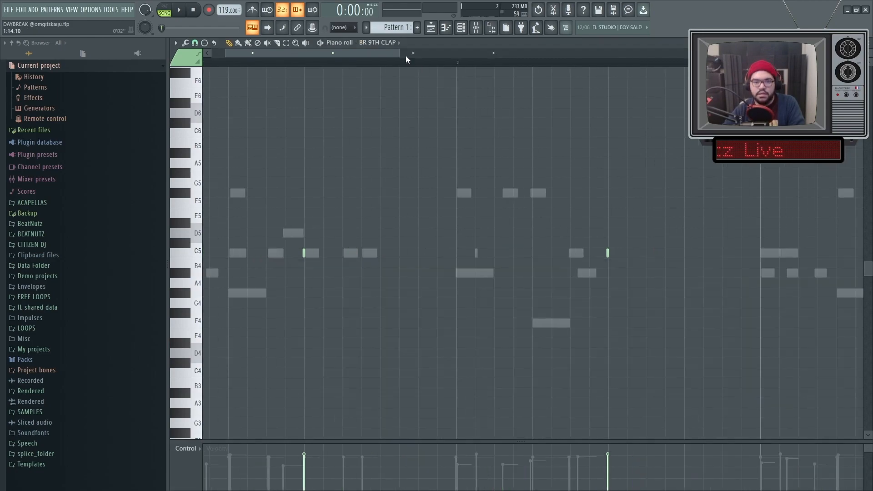
left_click(391, 42)
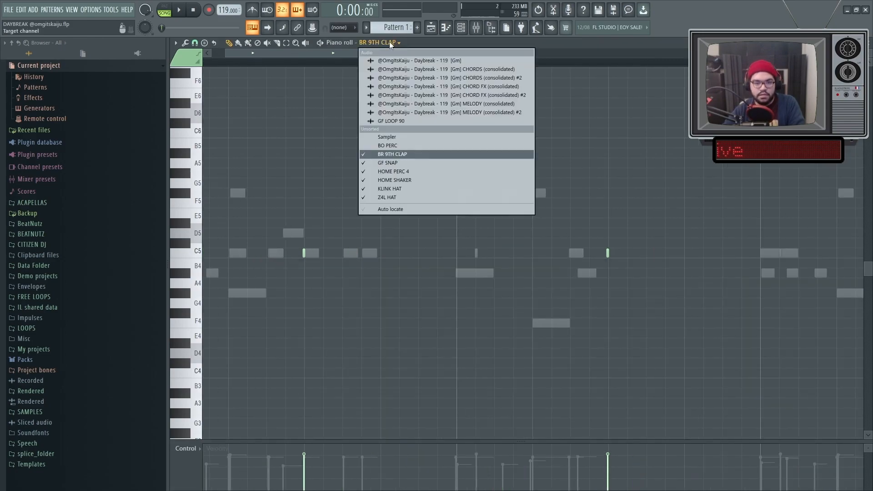
left_click(395, 198)
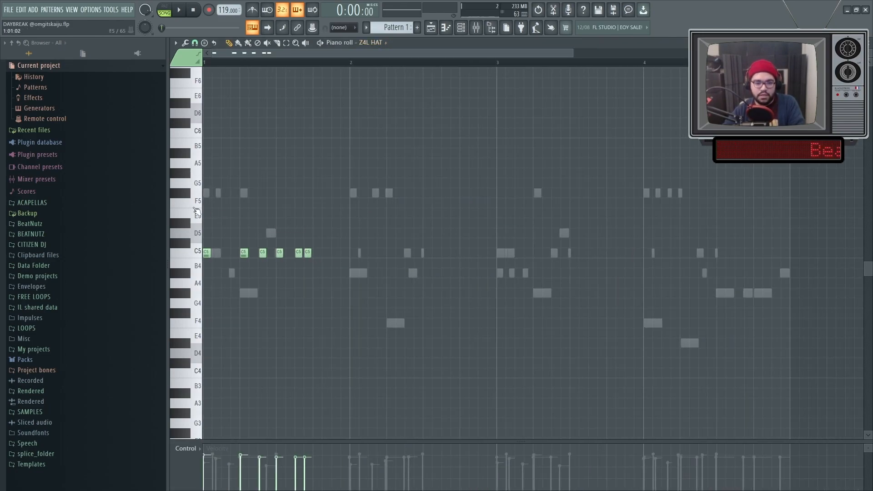
key("space")
scroll(279, 250, "up", 2, "ctrl")
key("space")
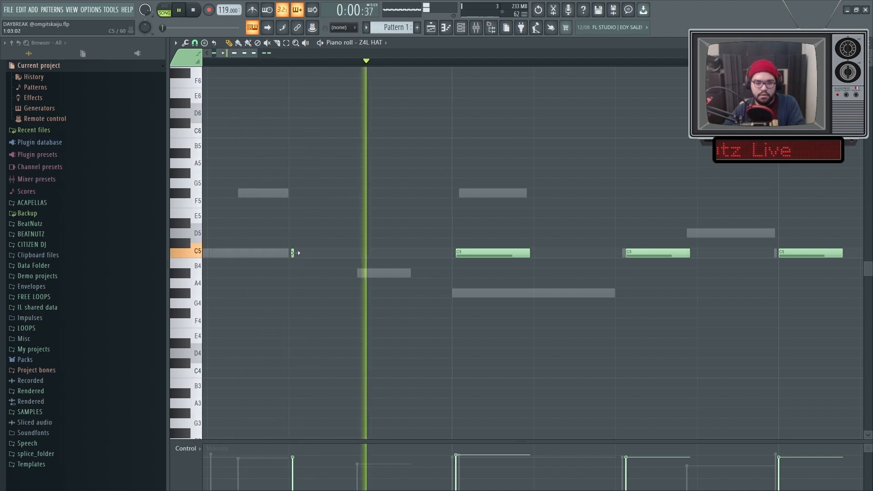
left_click_drag(293, 253, 331, 256)
scroll(382, 273, "down", 2, "ctrl")
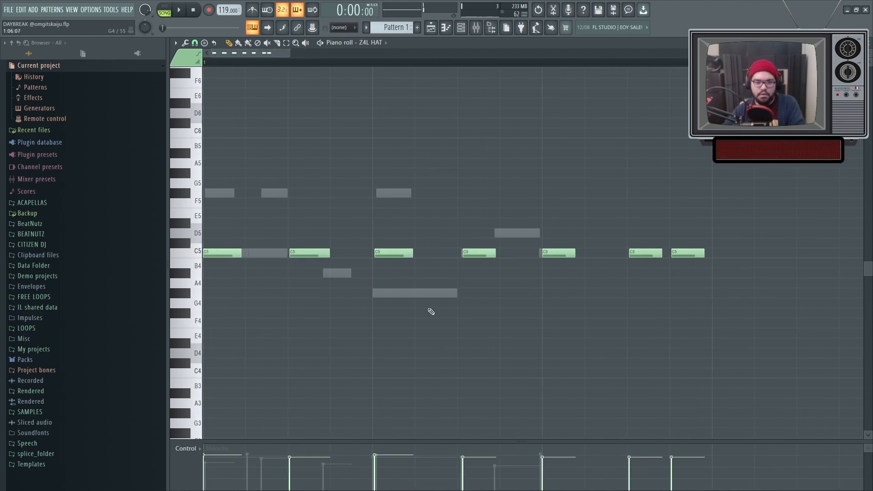
Duplicate the bar 1 Z4L HAT notes into bar 2.
key("space")
left_click_drag(531, 295, 437, 254, "ctrl")
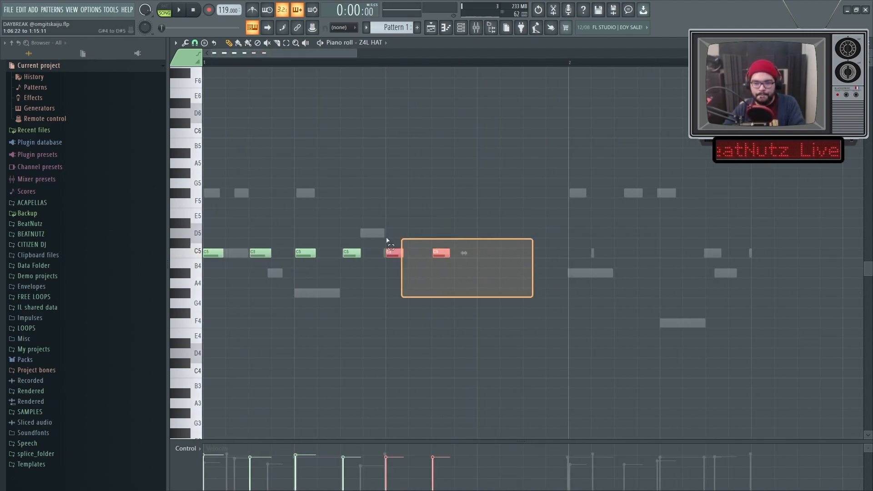
key("ctrl+a")
scroll(485, 282, "up", 2, "ctrl")
key("ctrl+b")
scroll(486, 286, "down", 2, "ctrl")
key("space")
Copy the two beat 3 Z4L HAT notes to continue the eighth-note rhythm through beat 4 of bars 1 and 2.
left_click(465, 264, "ctrl")
left_click_drag(460, 268, 340, 209, "ctrl")
key("space")
key("space")
scroll(400, 272, "up", 3, "ctrl")
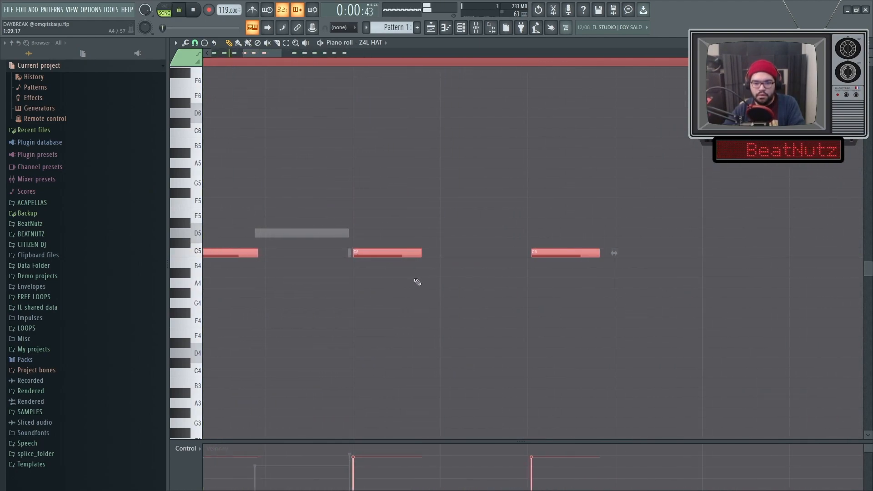
scroll(537, 287, "down", 2, "ctrl")
left_click_drag(516, 277, 415, 230, "ctrl")
Duplicate the two-bar Z4L HAT rhythm into bars 3 and 4 during playback.
key("space")
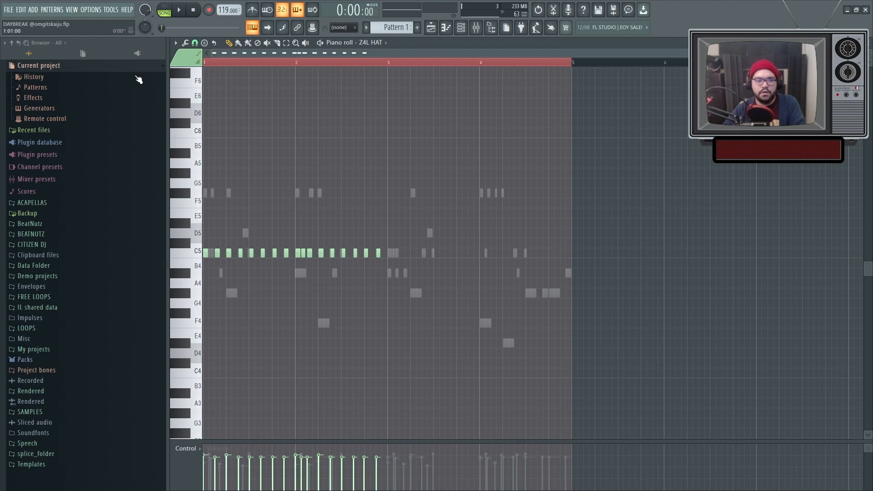
key("space")
scroll(204, 193, "up", 4, "ctrl")
scroll(273, 195, "down", 4, "ctrl")
key("ctrl+a")
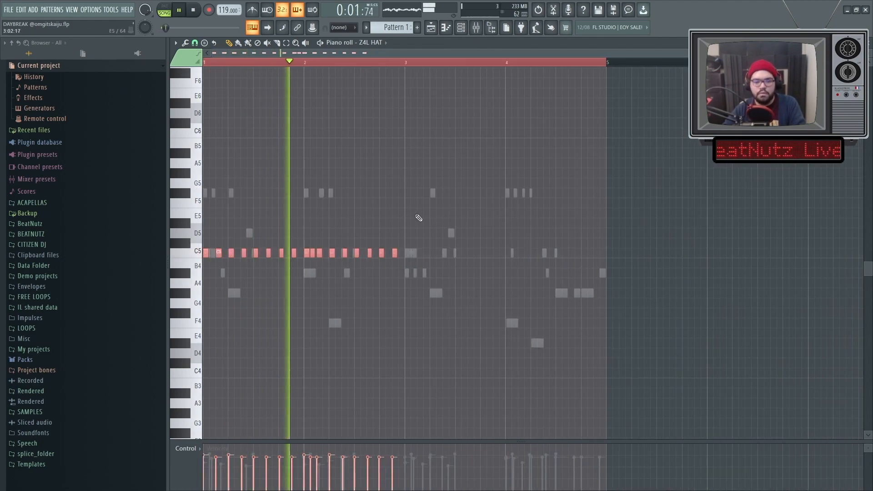
scroll(405, 230, "up", 6, "ctrl")
key("ctrl+b")
scroll(413, 236, "down", 6, "ctrl")
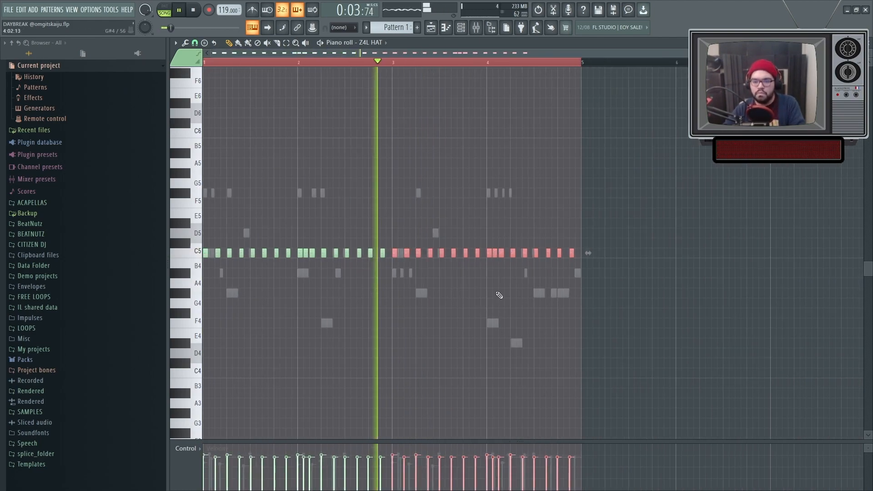
key("space")
Examine the timing of the Z4L HAT notes across bars 1 to 4 and play the loop.
scroll(389, 263, "down", 1, "ctrl")
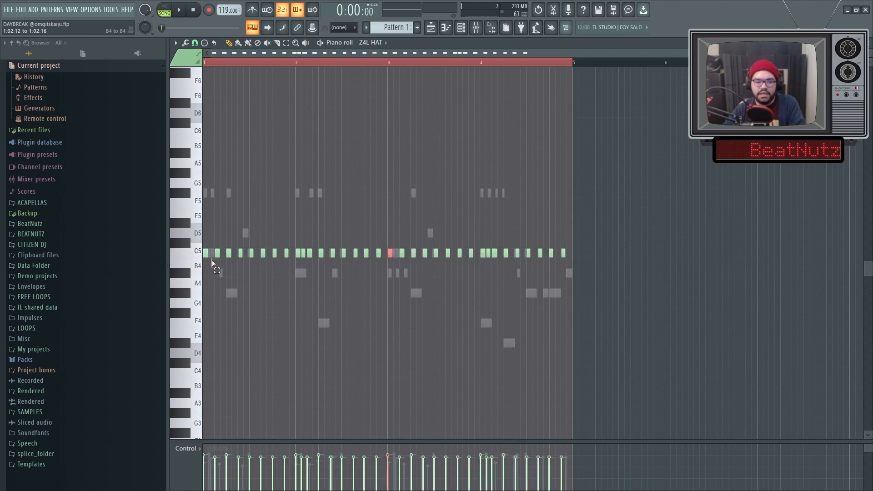
scroll(195, 277, "up", 6, "ctrl")
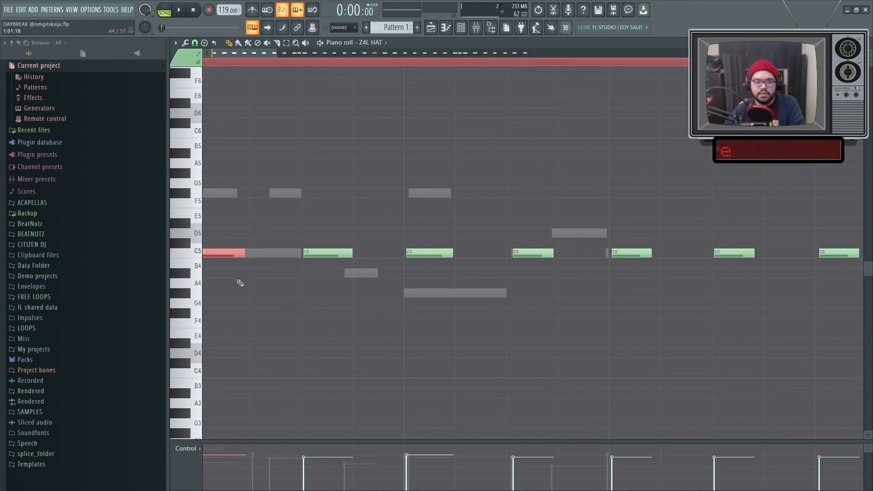
scroll(421, 307, "down", 6, "ctrl")
scroll(587, 264, "up", 5)
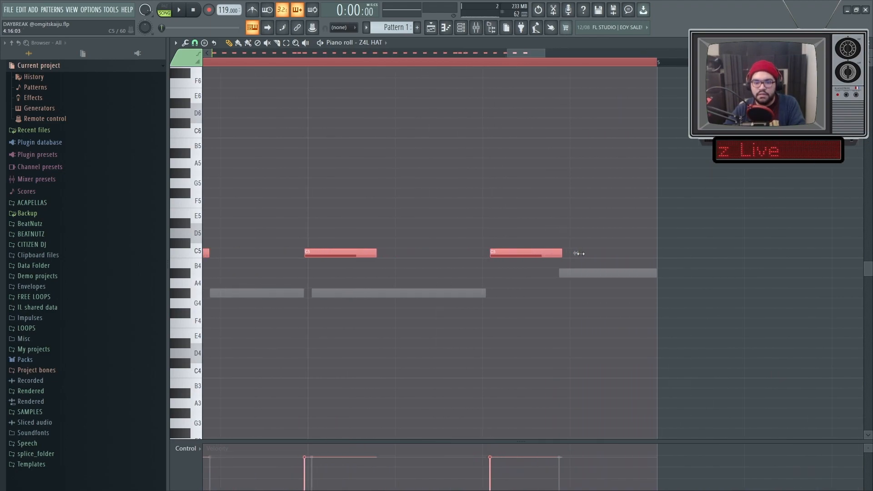
scroll(538, 297, "down", 5)
key("space")
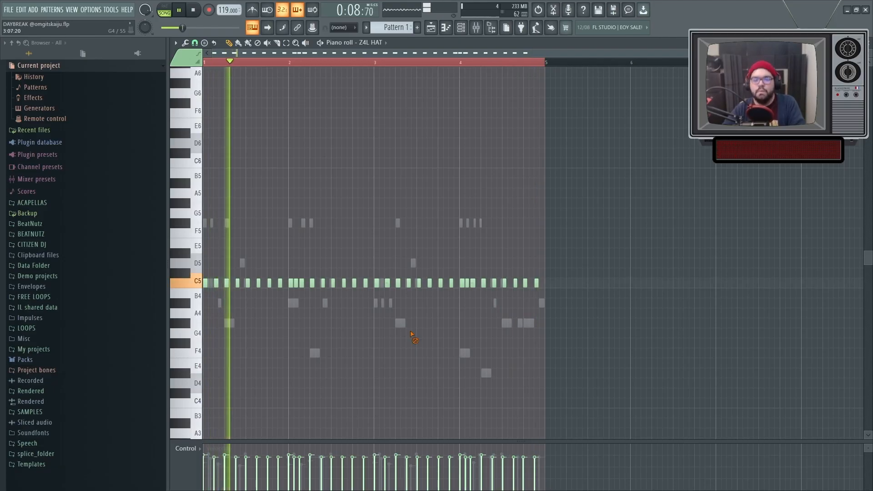
Open the sampler settings of the Z4L HAT channel from the channel rack.
left_click(461, 28)
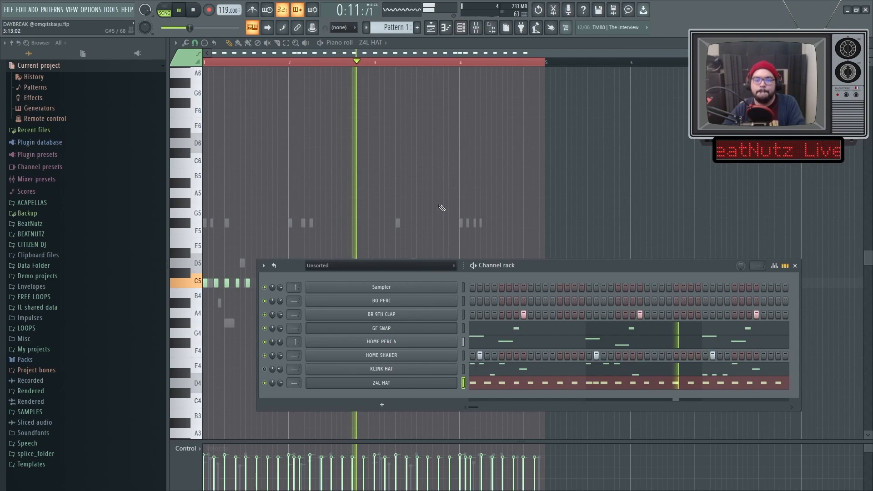
left_click(331, 388)
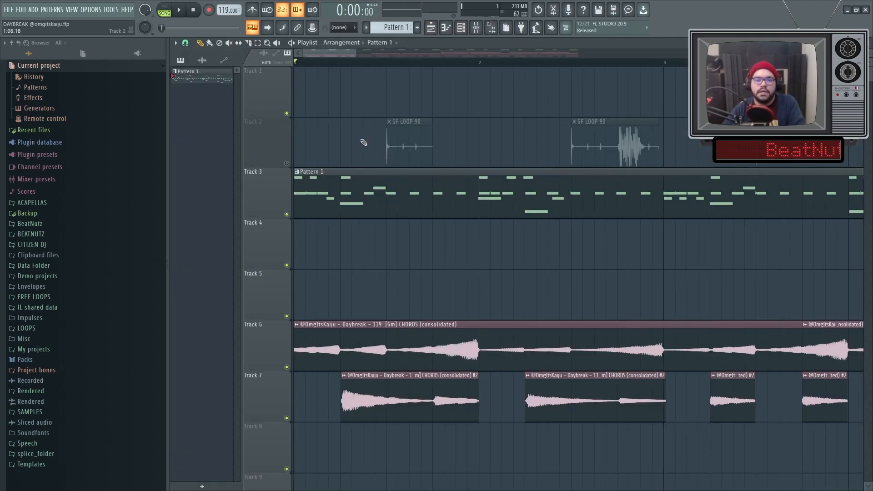
scroll(330, 108, "down", 4)
Switch Track 2 on in the playlist and play the arrangement from bar 1 with the hats.
left_click(288, 162)
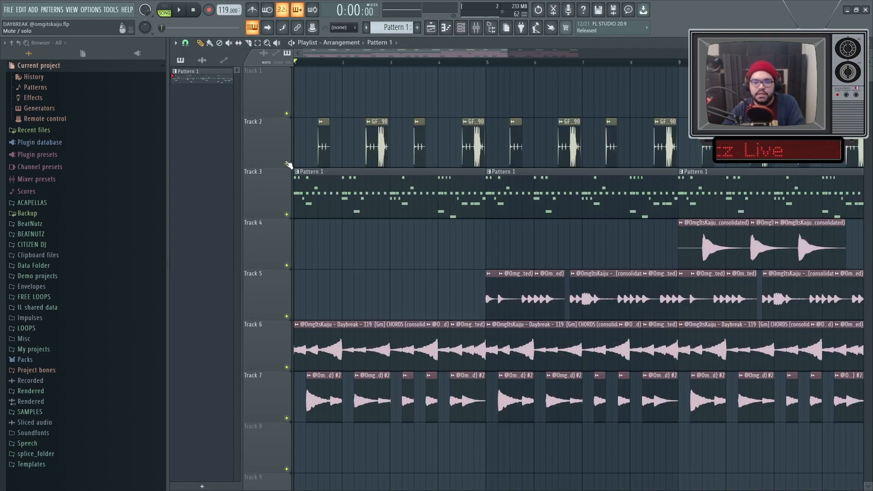
scroll(302, 149, "down", 3)
key("space")
scroll(301, 146, "up", 6)
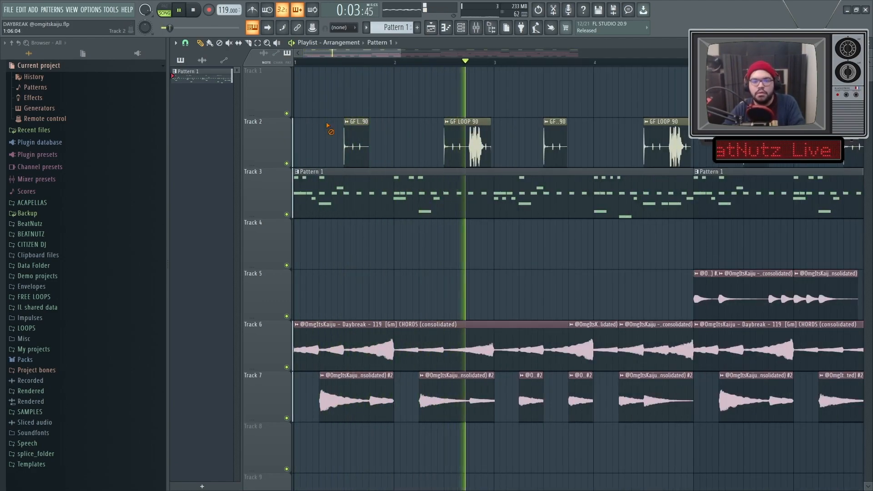
scroll(323, 109, "down", 5)
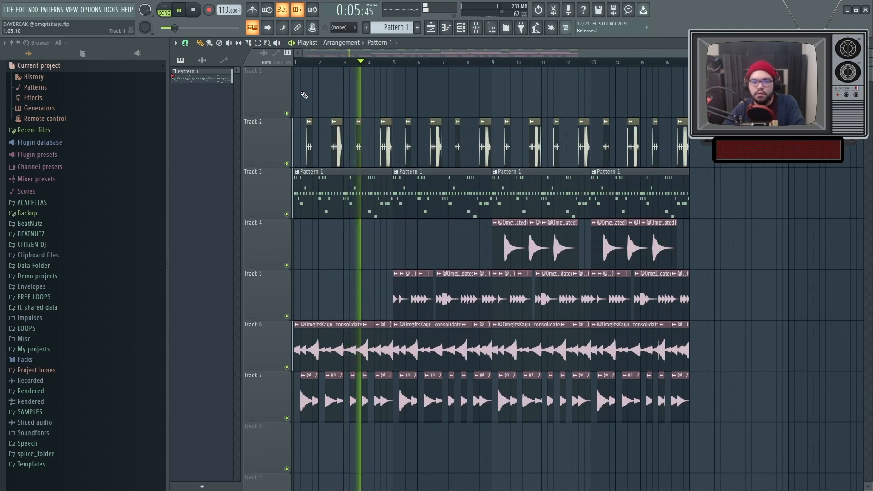
scroll(321, 107, "up", 6)
Move the bar 1 HOME SHAKER note onto the clap and add a second shaker hit half a beat after it.
double_click(381, 208)
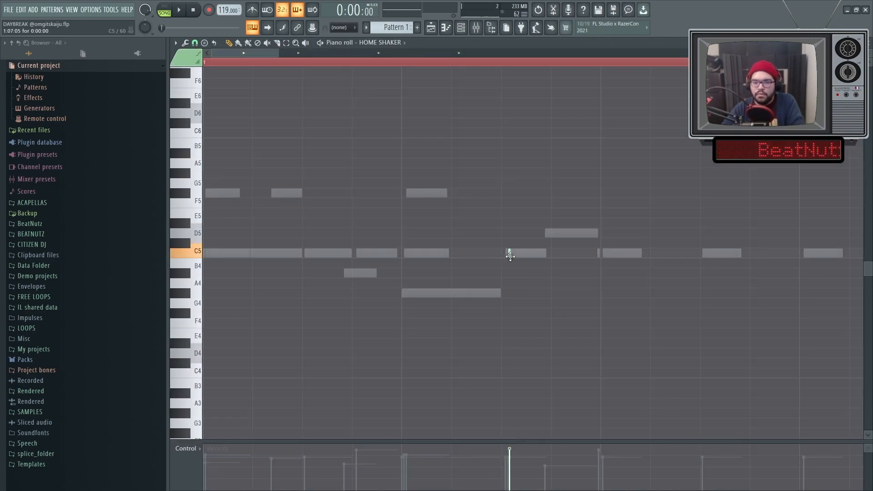
left_click(555, 254)
key("space")
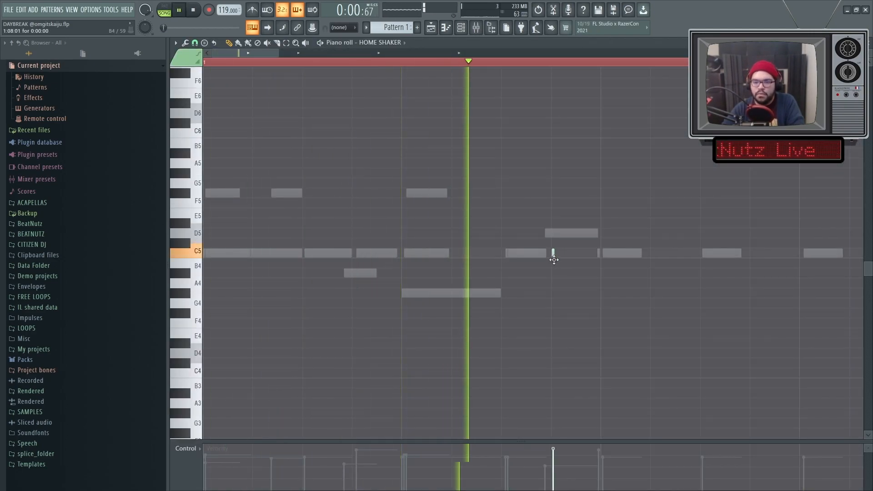
left_click_drag(555, 260, 603, 260)
left_click(703, 255)
scroll(682, 265, "down", 4)
Delete the leftover HOME SHAKER note in bar 3 and duplicate the shaker pairs from bars 1 and 2 into bars 3 and 4.
key("space")
right_click(417, 247)
right_click(417, 254)
left_click_drag(398, 277, 248, 219)
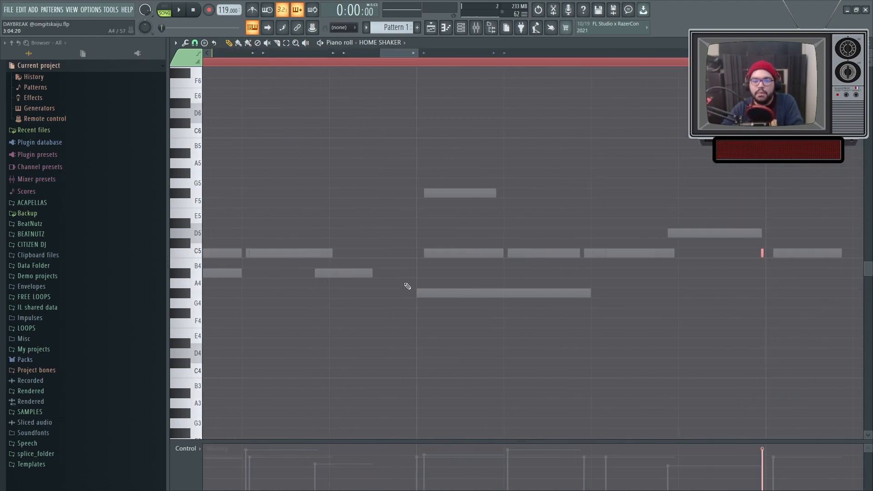
scroll(412, 288, "down", 5)
scroll(576, 300, "up", 6)
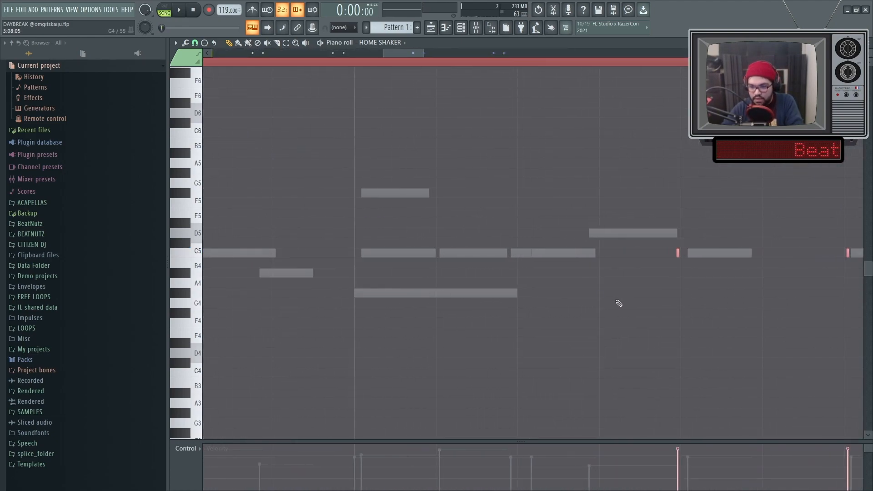
Check the duplicated HOME SHAKER hits against the beats in bars 3 and 4 and play the loop.
scroll(637, 304, "down", 4)
scroll(655, 306, "up", 4)
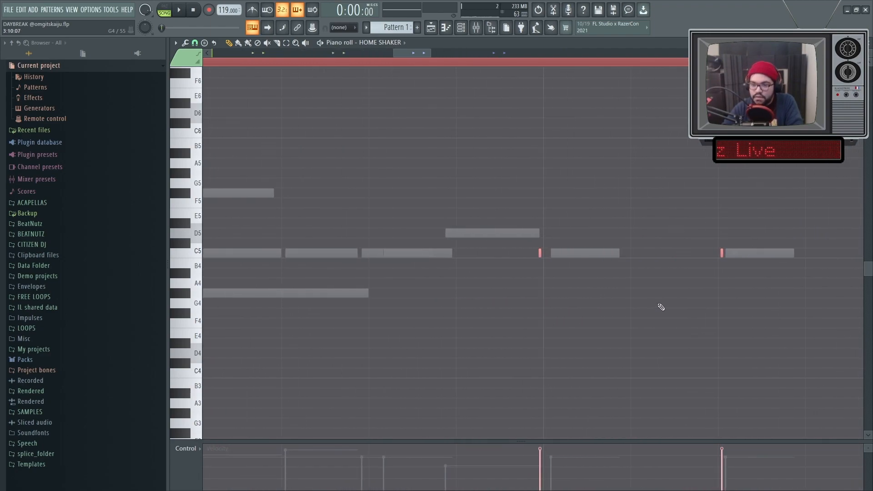
scroll(660, 305, "down", 4)
key("space")
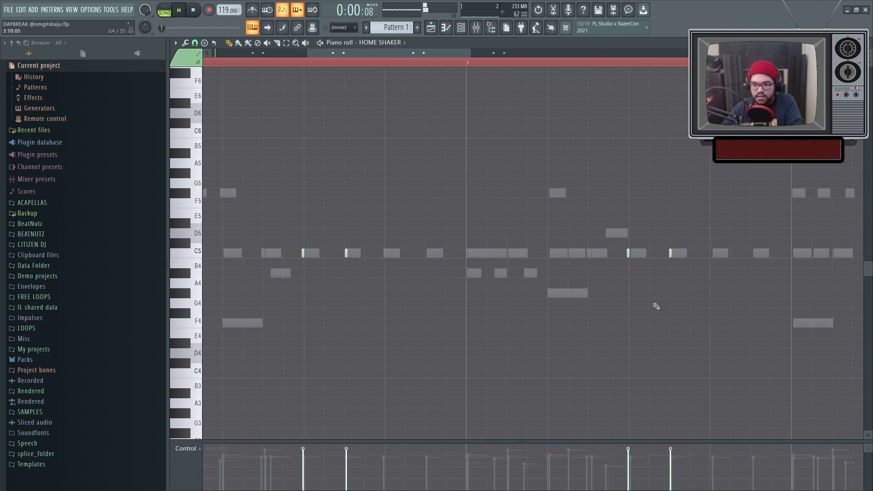
scroll(659, 293, "up", 4)
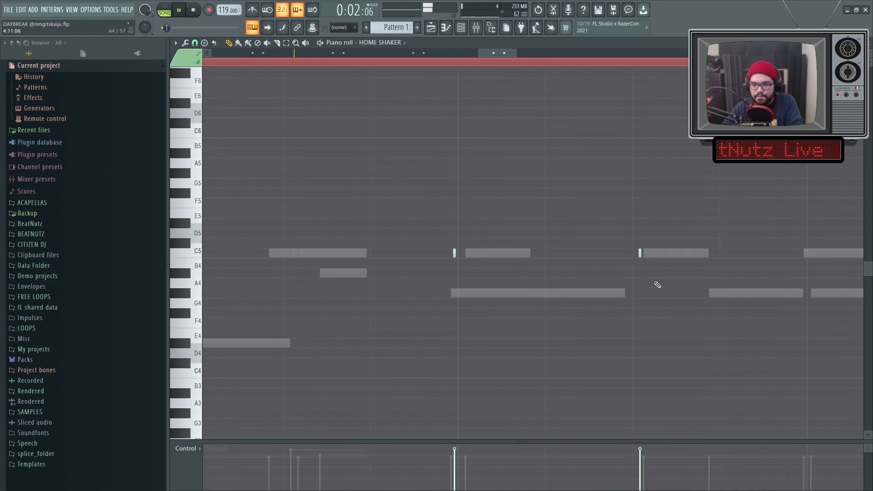
scroll(655, 289, "down", 5)
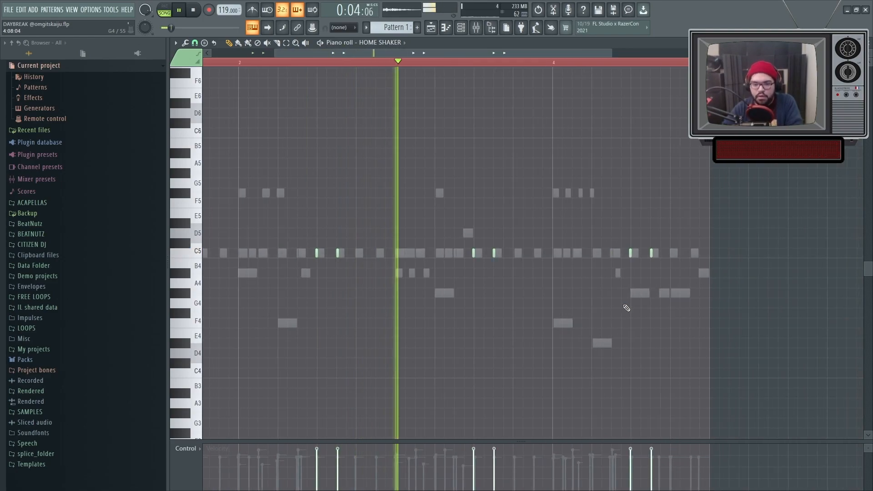
Select the first HOME SHAKER note of each pair in all four bars and raise its velocity.
left_click_drag(348, 264, 360, 252)
left_click_drag(247, 262, 258, 252)
left_click_drag(458, 262, 448, 251)
left_click_drag(559, 262, 546, 250)
scroll(541, 246, "up", 2)
left_click(446, 204, "ctrl")
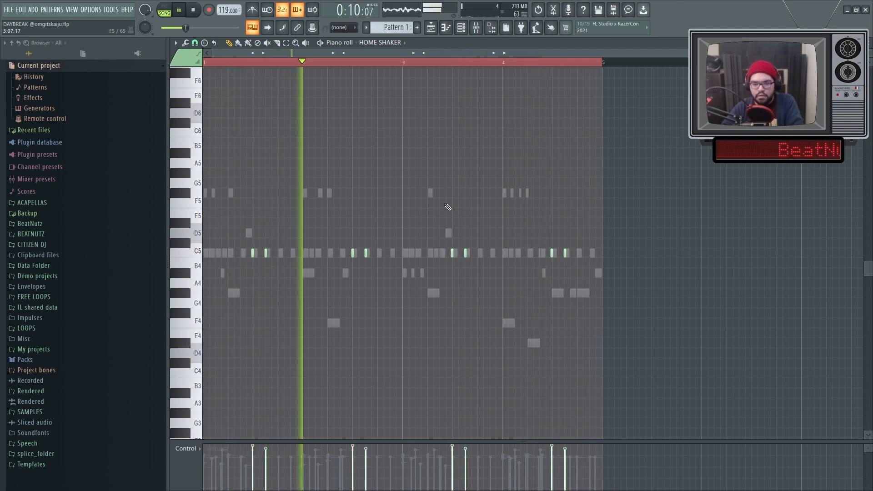
key("space")
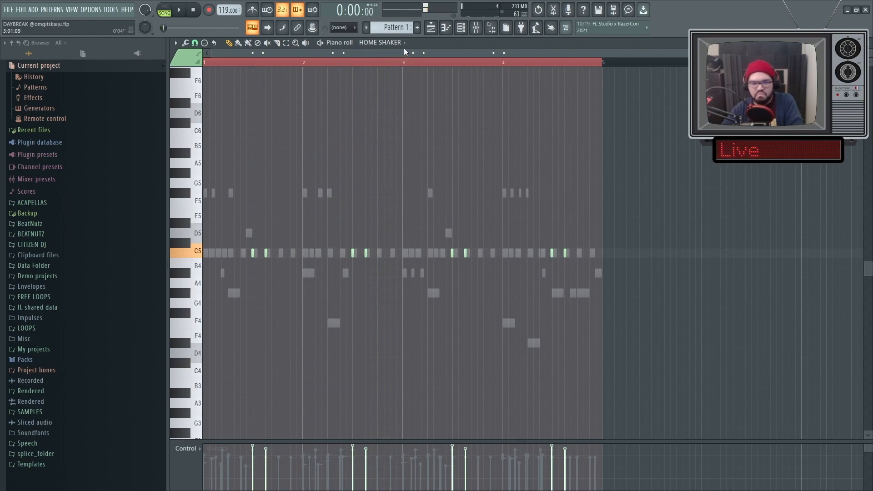
Delete the KLINK HAT channel, show all channel groups in the channel rack, and return to the playlist.
key("F5")
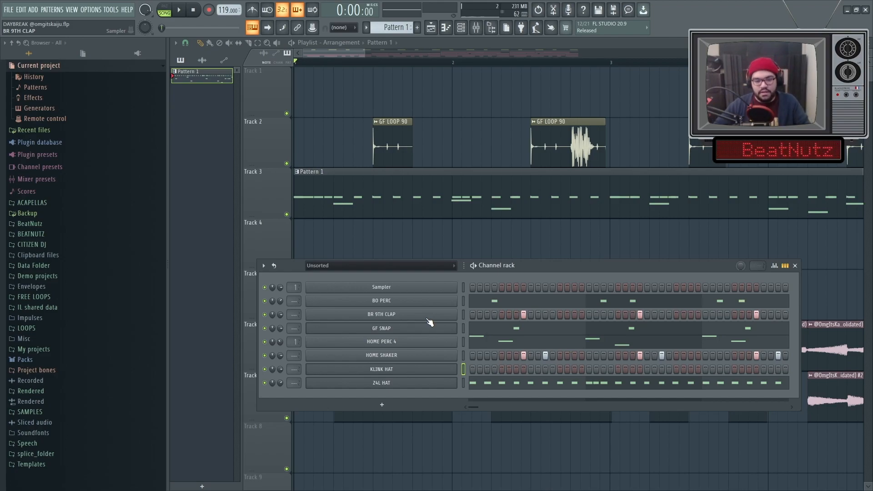
right_click(367, 372)
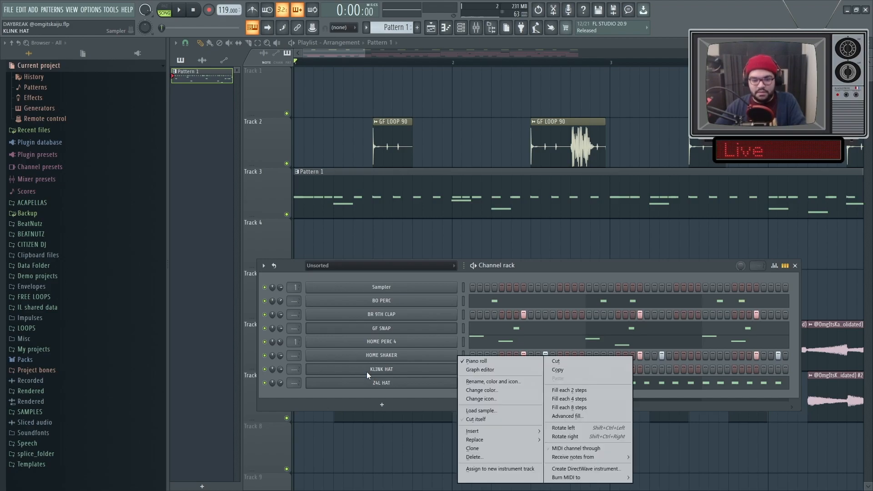
left_click(471, 458)
left_click(329, 271)
left_click(324, 275)
scroll(400, 389, "down", 1)
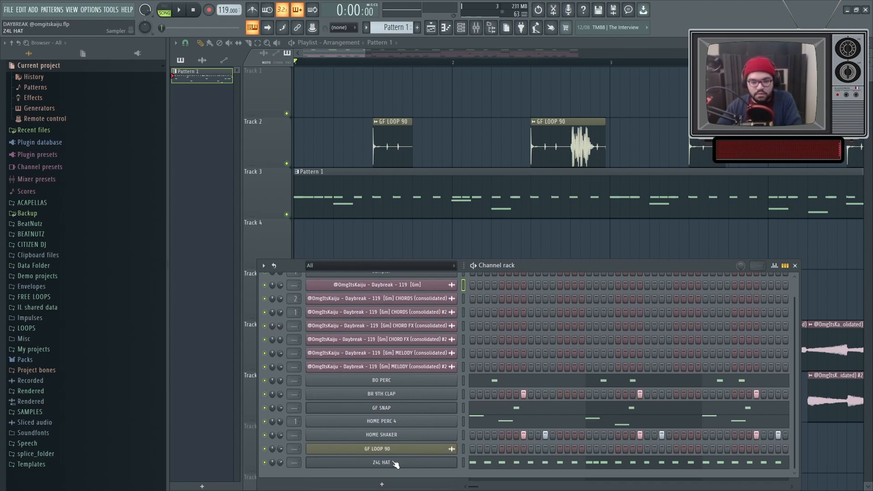
key("F6")
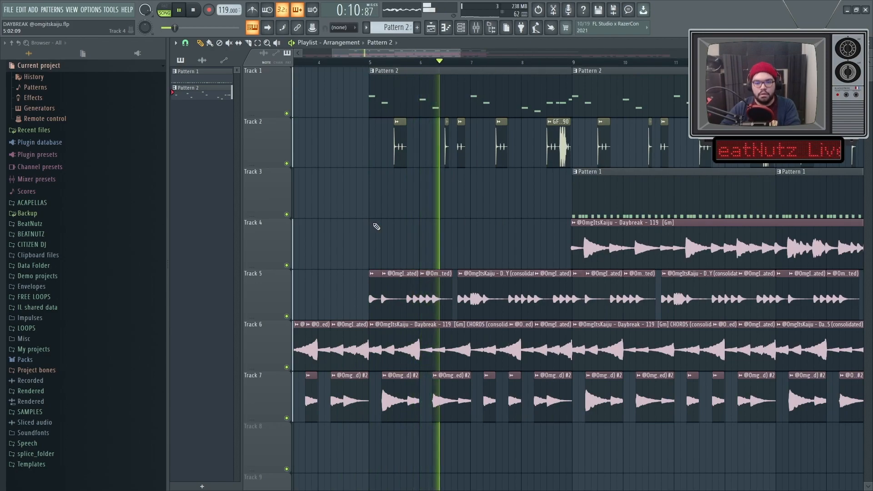
Play the arrangement and duplicate the two Pattern 1 clips starting at bar 17 on Track 3 into bars 25 to 32.
scroll(376, 230, "down", 2, "ctrl")
scroll(462, 238, "up", 2)
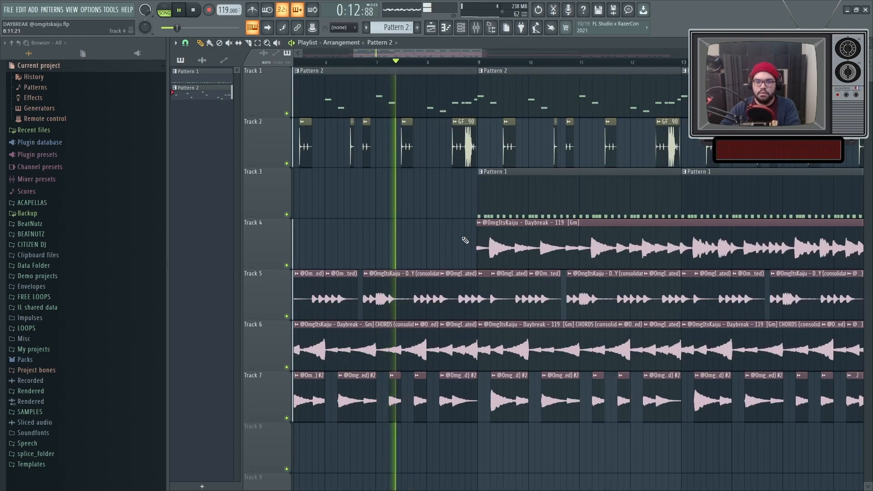
scroll(480, 273, "up", 2, "ctrl")
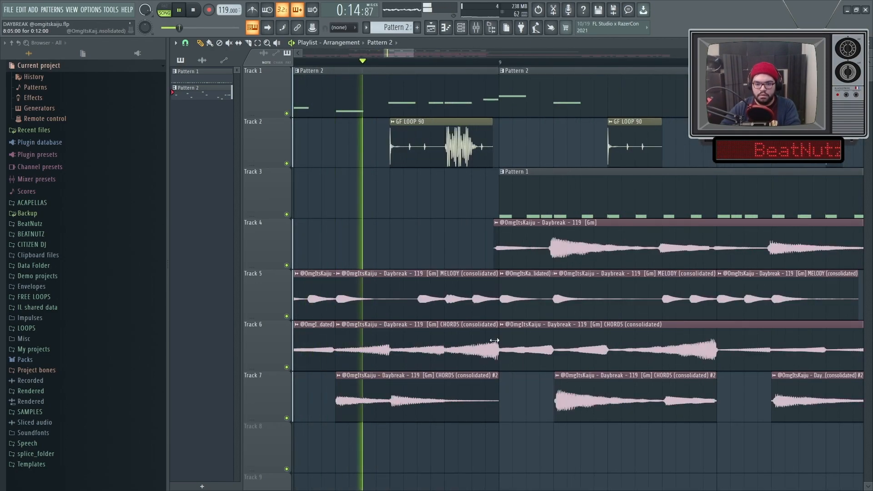
scroll(516, 393, "down", 4, "ctrl")
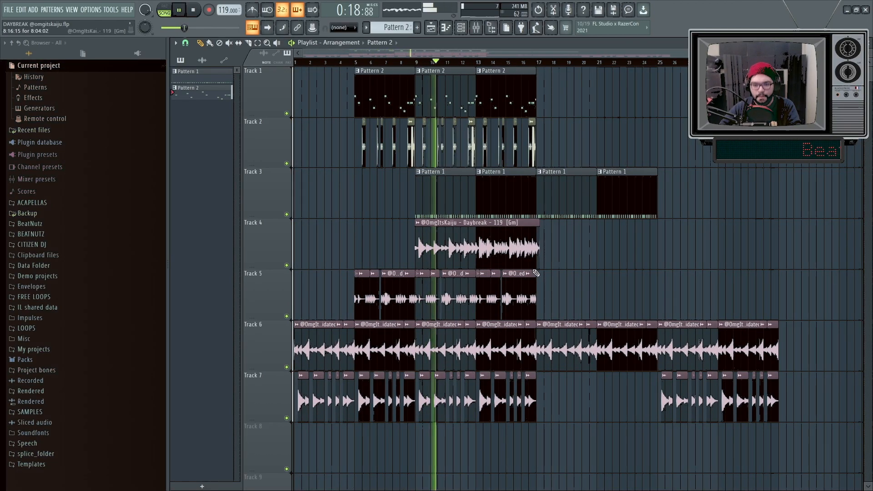
scroll(586, 286, "down", 1, "ctrl")
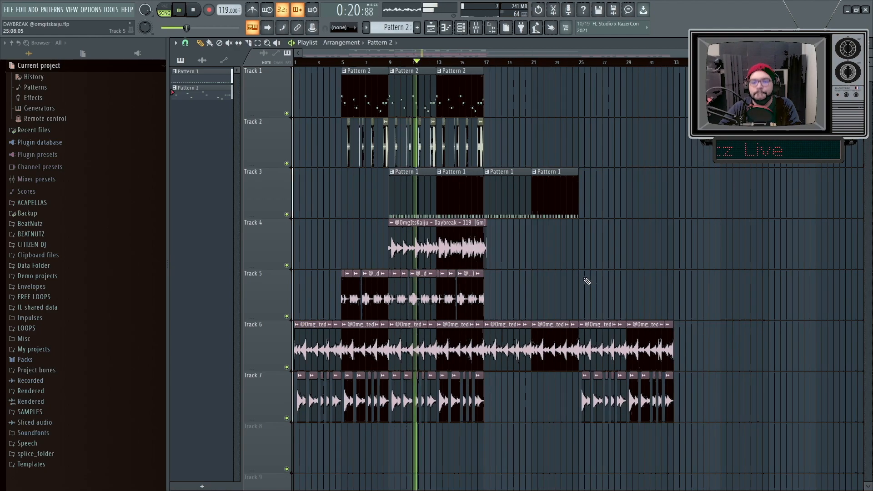
left_click_drag(597, 200, 530, 198)
key("ctrl+b")
left_click(603, 277, "ctrl")
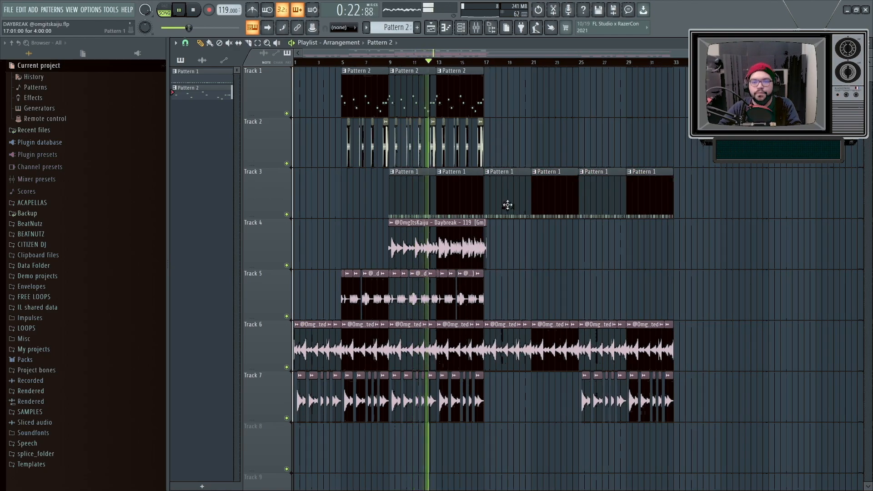
Stop playback and browse to the KICKS folder of the monte booker sounds kit.
left_click(462, 28)
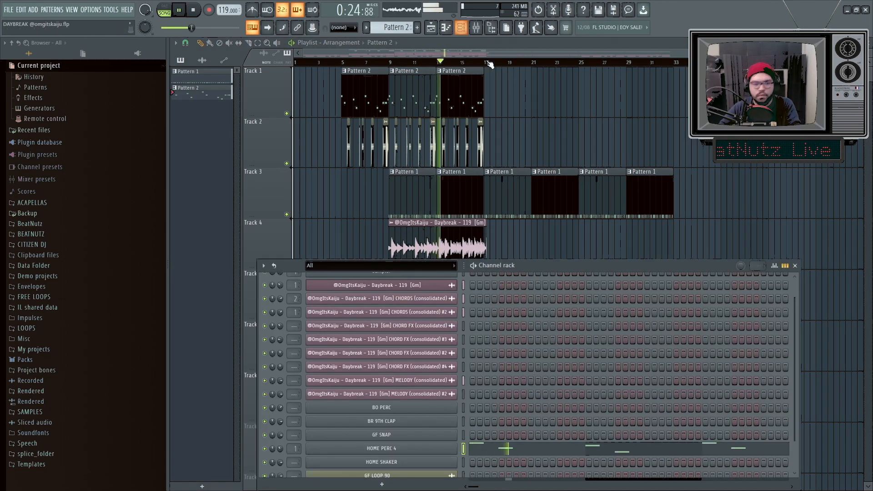
key("F6")
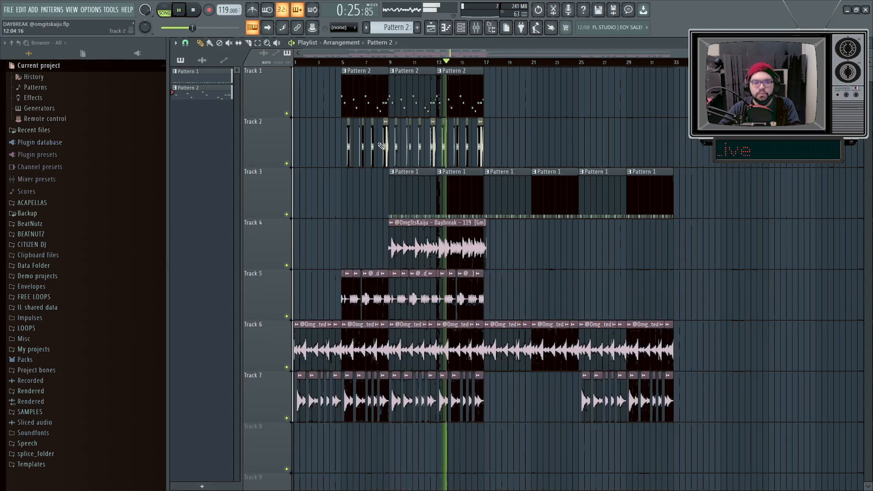
left_click(45, 234)
left_click(83, 372)
key("space")
left_click(83, 372)
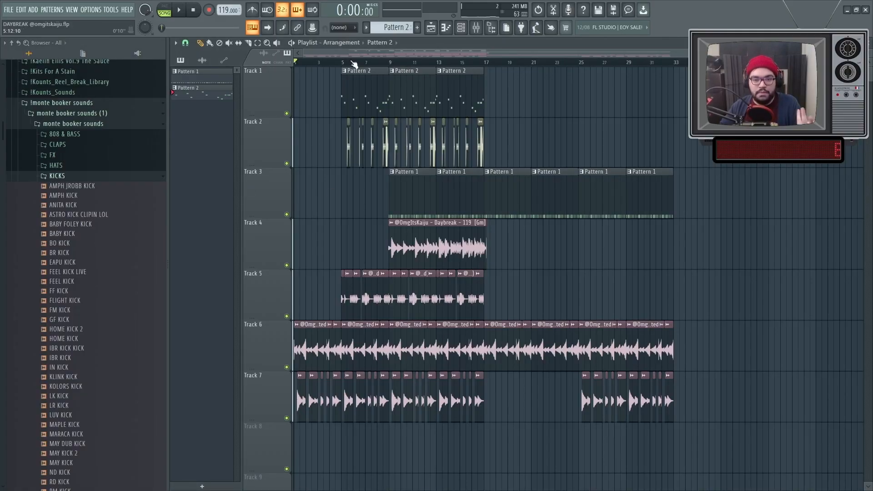
Shift all playlist clips down one track to free Track 1, and deselect them.
key("ctrl+a")
key("shift+Down")
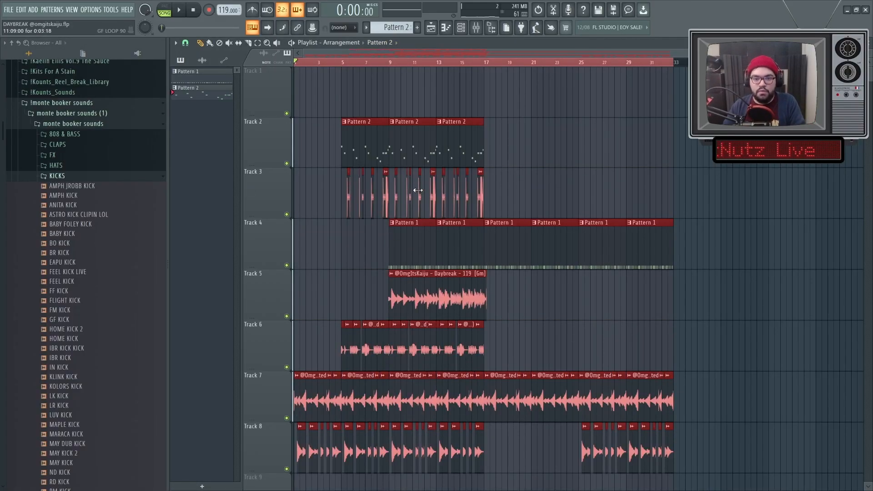
key("ctrl+d")
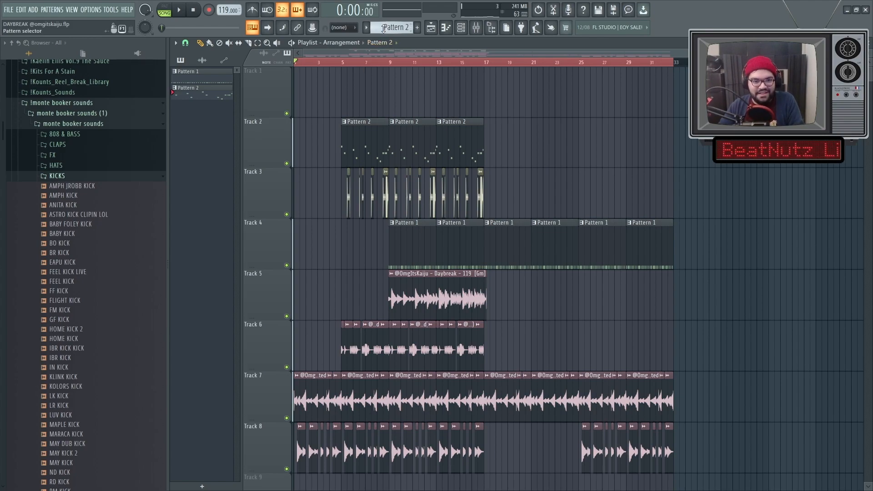
Place a clip of a new Pattern 3 at bar 9 on Track 1 and add a marker named Hook there.
scroll(310, 108, "up", 2, "ctrl")
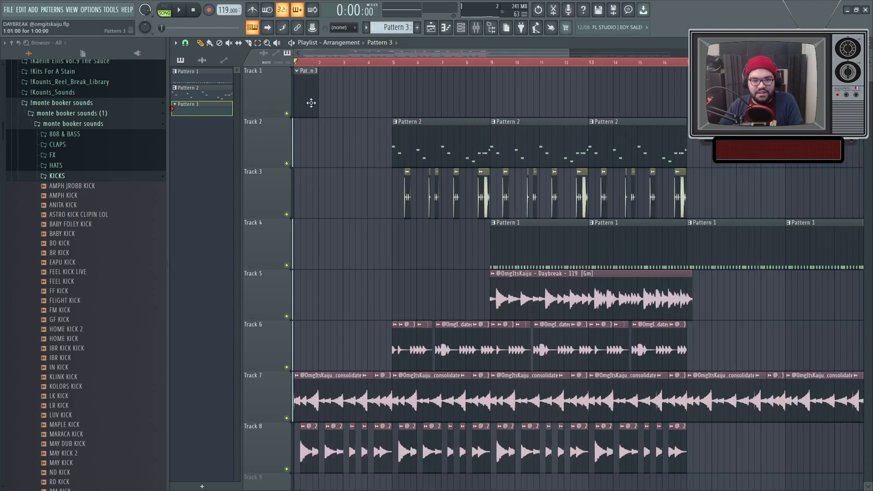
scroll(516, 112, "up", 5, "ctrl")
left_click_drag(640, 89, 478, 94)
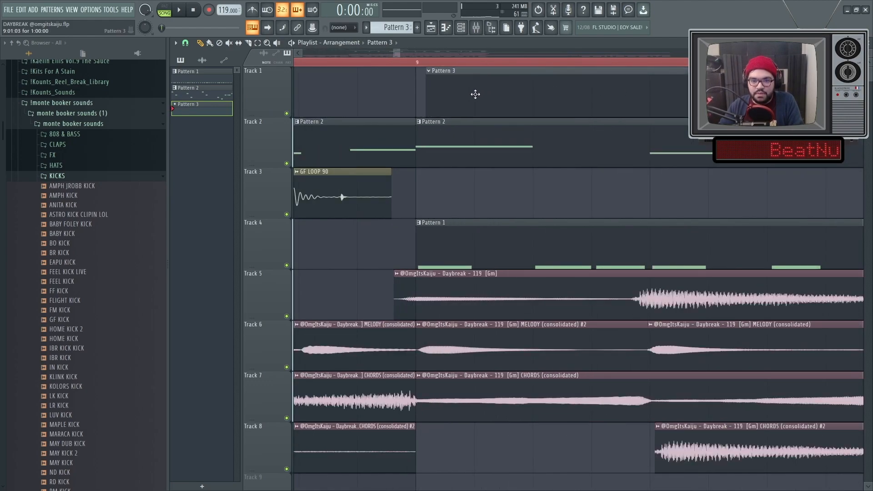
scroll(413, 63, "up", 2)
left_click(412, 62)
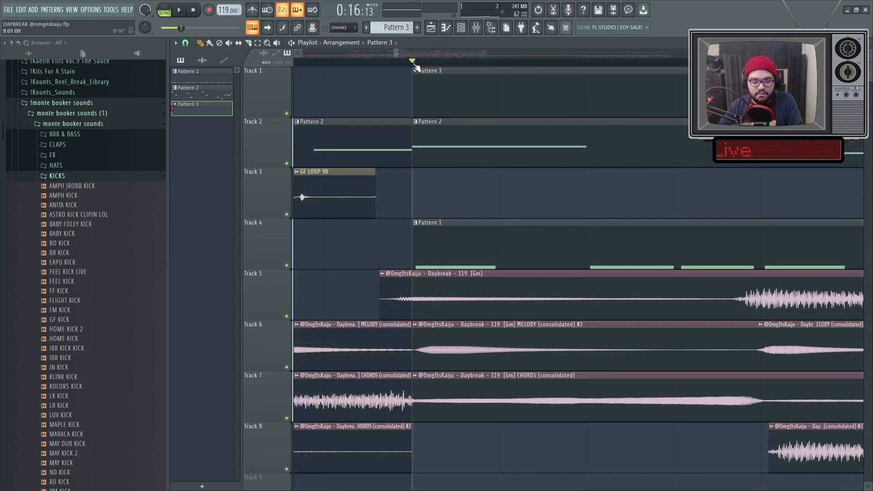
type("Hook")
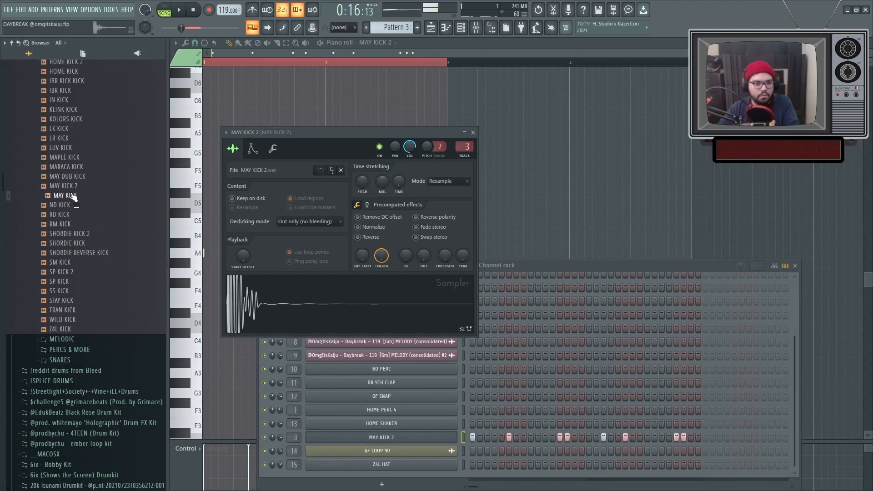
Load the MAY KICK sample into the kick channel's sampler and listen to its pattern.
left_click_drag(73, 196, 351, 315)
key("space")
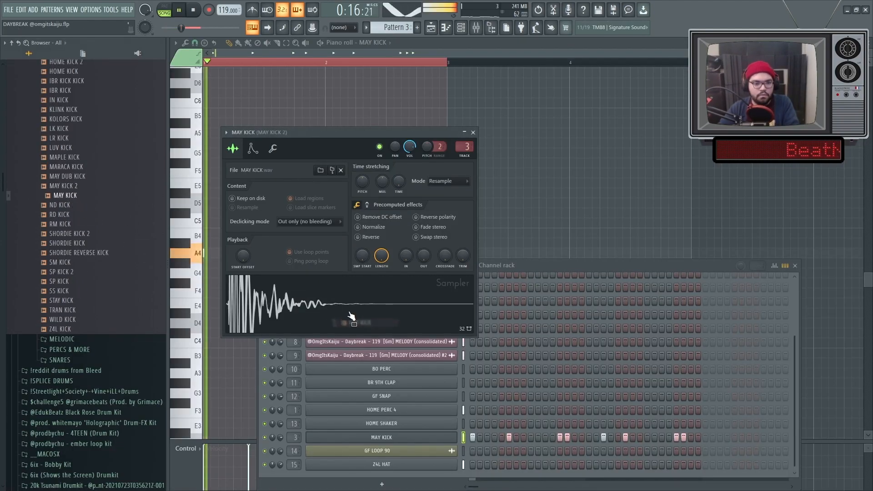
right_click(522, 209)
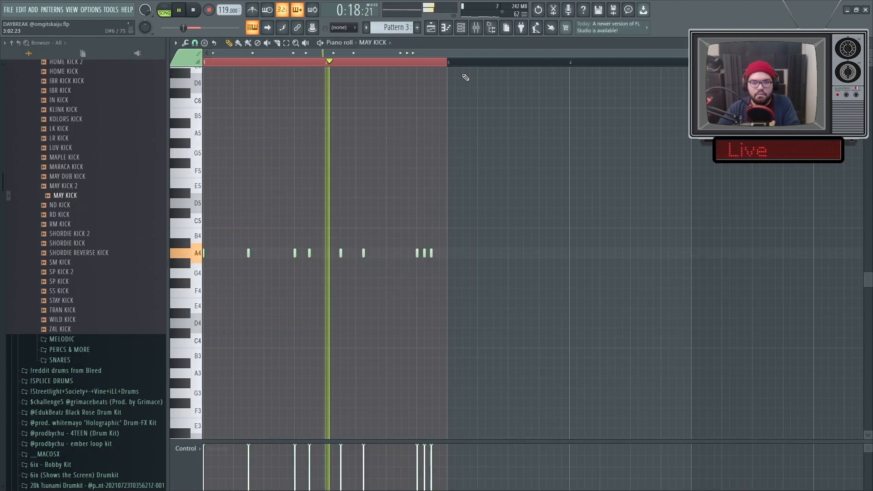
Set the MAY KICK sampler's silence trimming threshold to 100%.
left_click(461, 28)
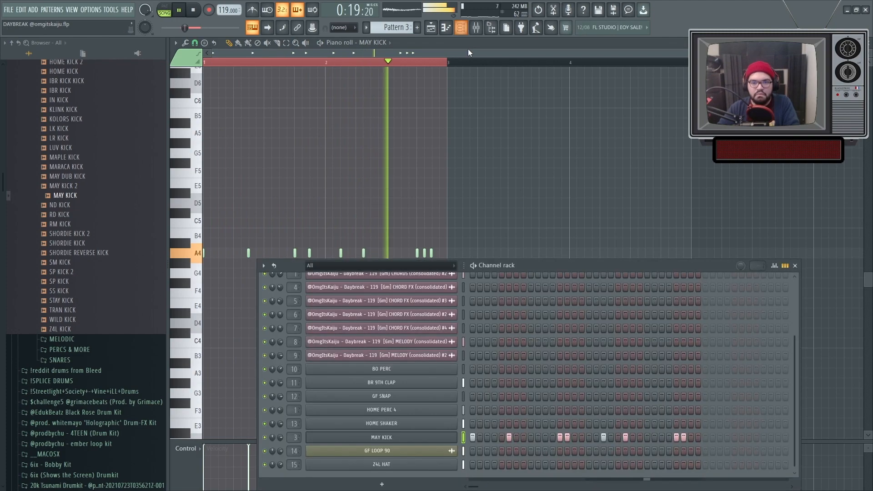
left_click(382, 437)
left_click_drag(463, 256, 463, 209)
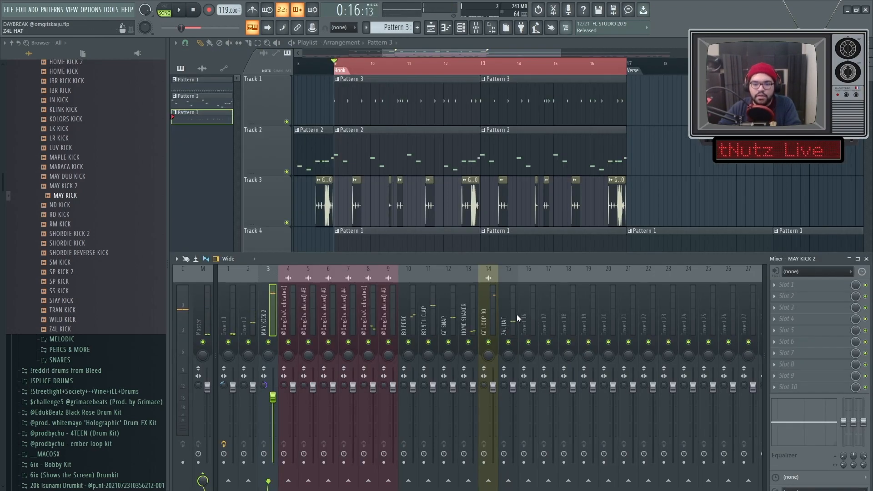
Lower every used mixer insert except the kick, set MAY KICK 2 to about 90%, and raise BR 9TH CLAP to about 96%.
left_click_drag(522, 313, 230, 309, "ctrl+shift")
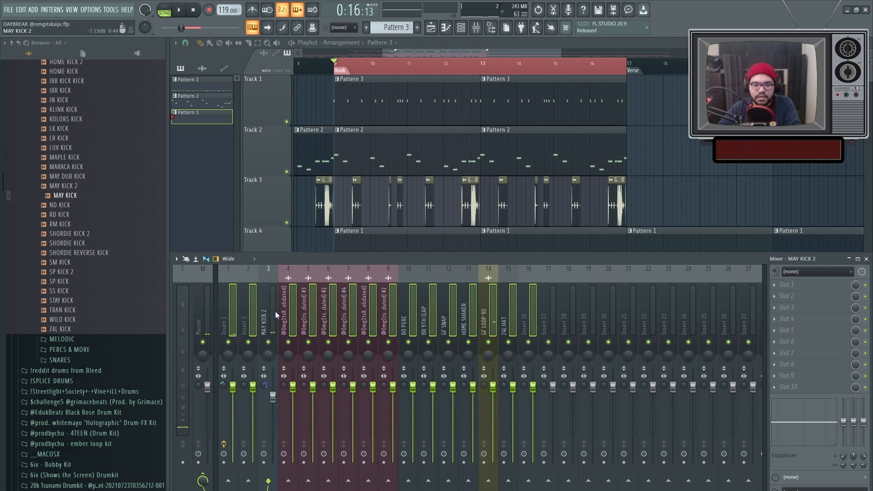
left_click_drag(272, 396, 272, 394)
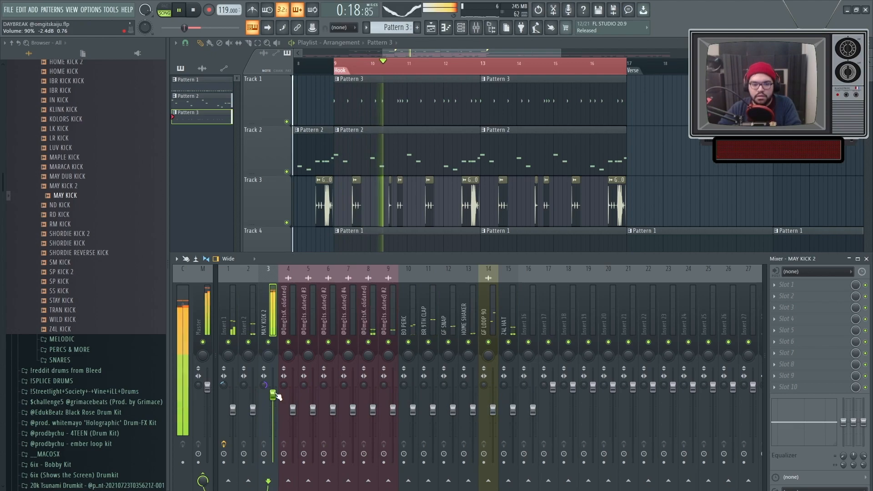
left_click(432, 323)
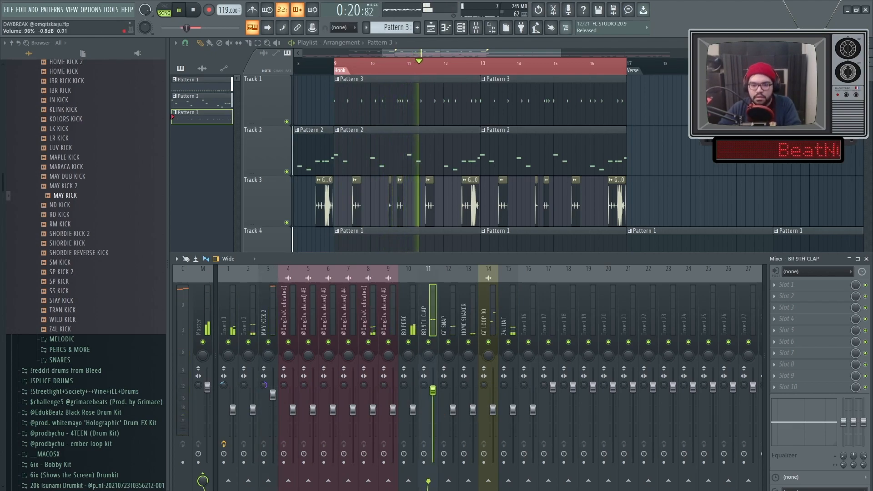
Raise the Z4L HAT and GF LOOP 90 faders and bring Inserts 1 and 2 to about 83%.
left_click(504, 322)
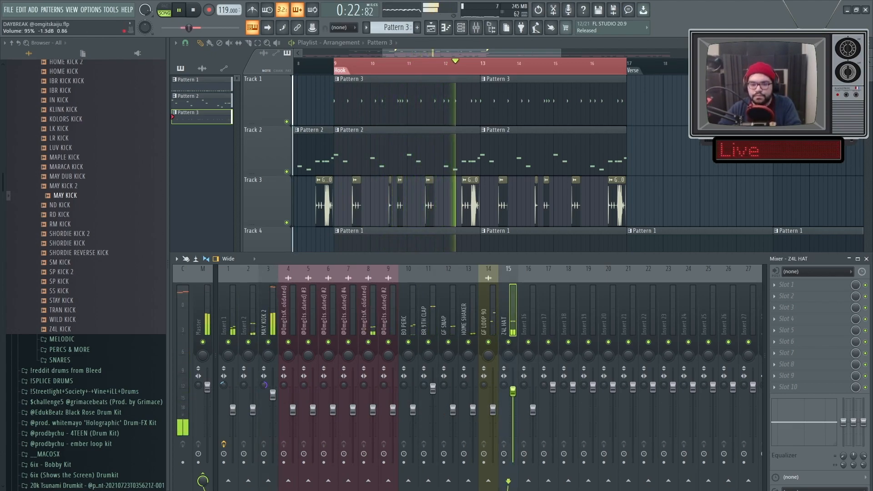
left_click(484, 328)
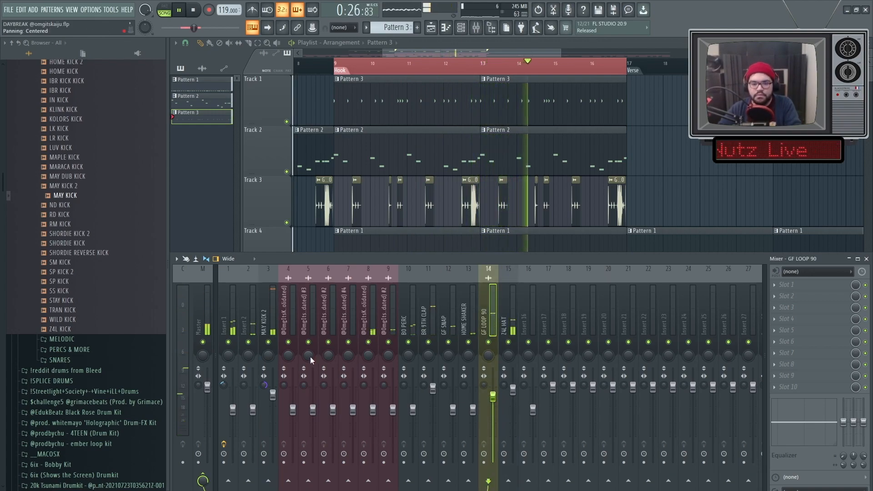
left_click(253, 329)
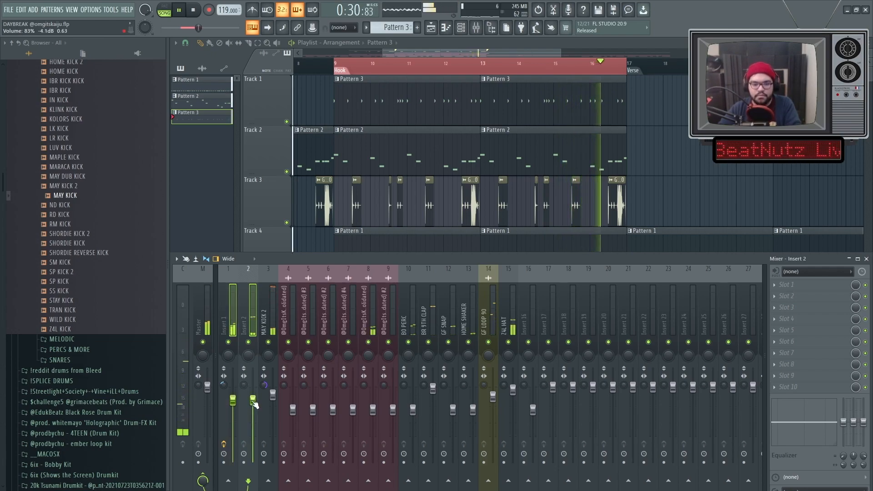
Raise the six Daybreak stem inserts, 4 to 9, to about 76% together, and turn the melody on insert 8 up further.
left_click(369, 323)
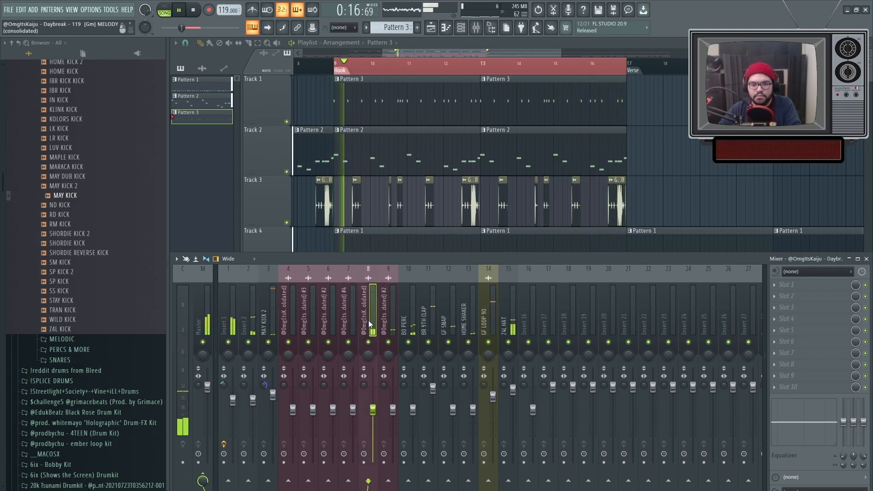
left_click_drag(392, 326, 305, 324)
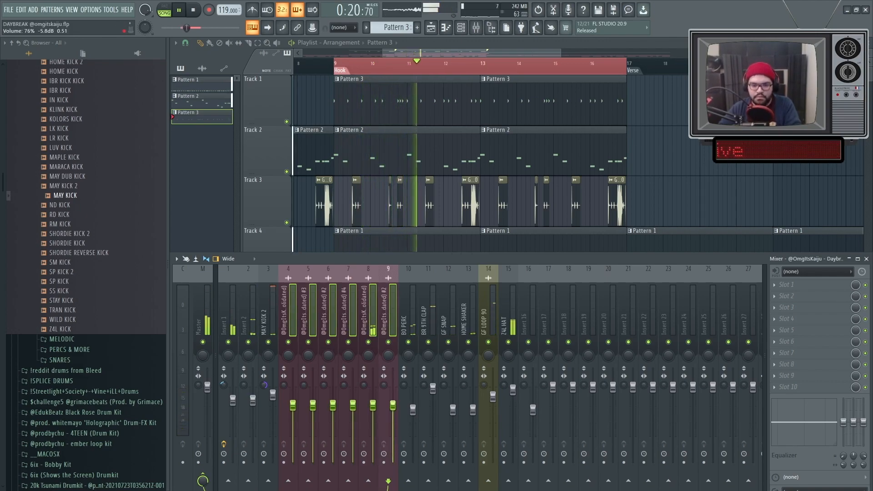
left_click(364, 323)
left_click_drag(373, 402, 373, 387)
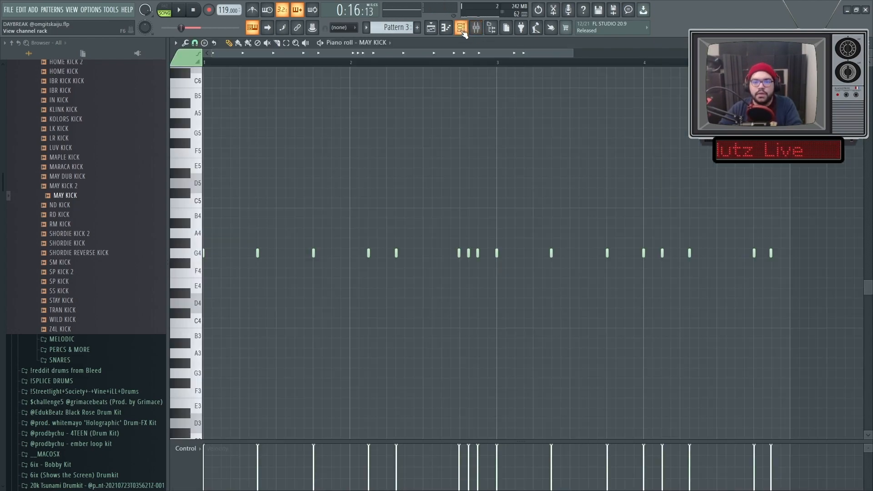
Audition samples in the monte booker 808 & BASS folder and add FF SUB to the channel rack.
left_click(461, 28)
scroll(59, 400, "up", 15)
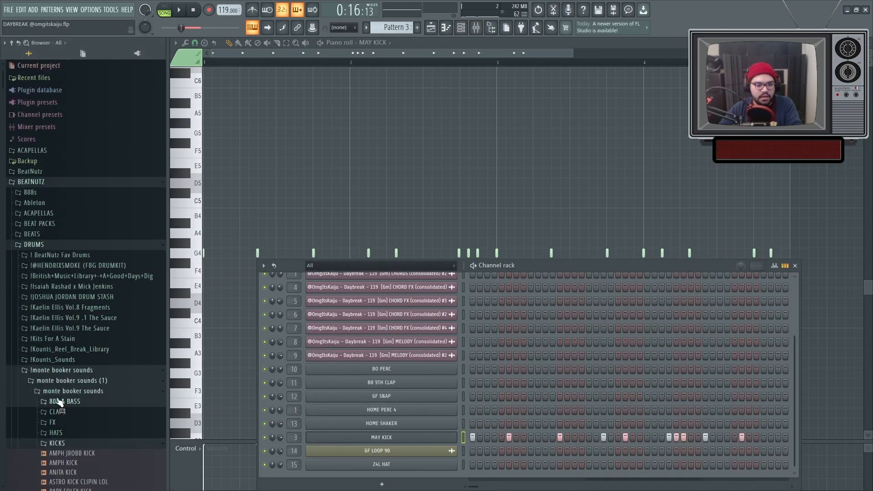
left_click(59, 400)
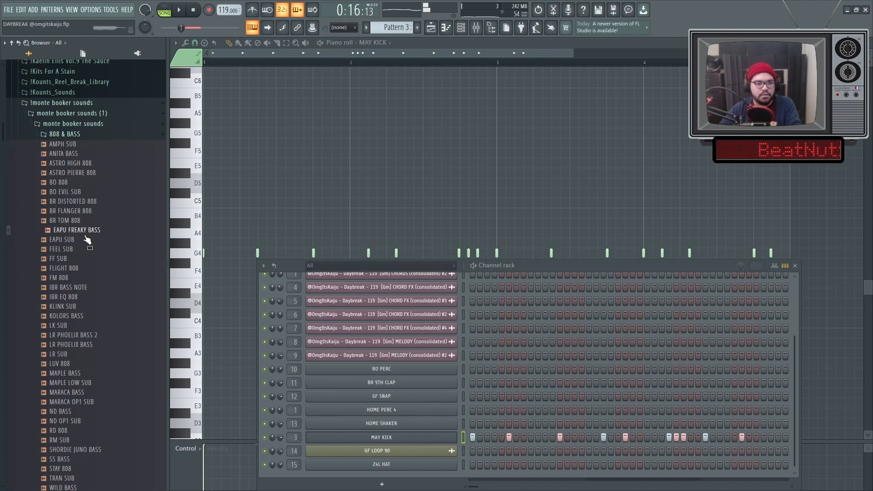
key("space")
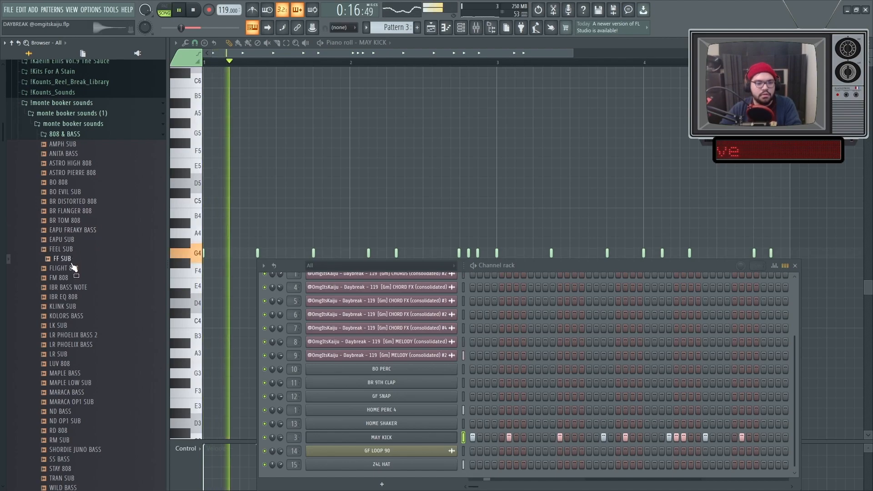
key("space")
left_click_drag(72, 266, 395, 447)
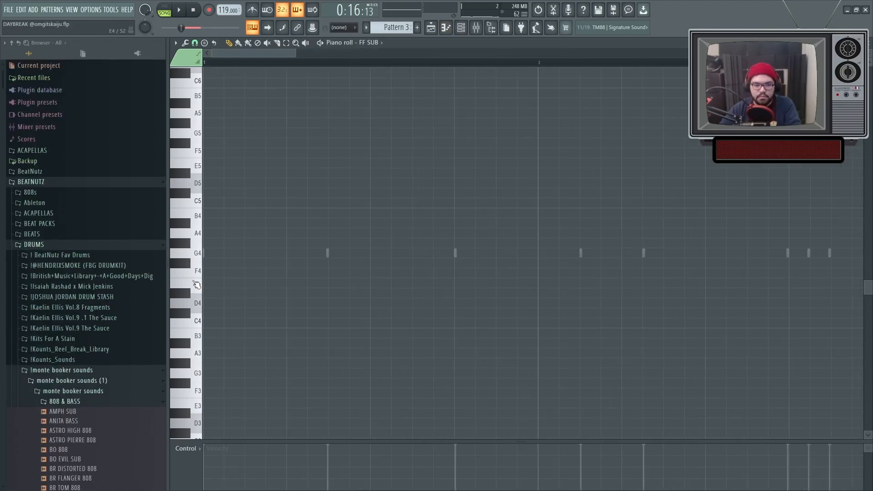
Place FF SUB notes on C5 twice in bar 1, G#4 twice in bar 2 and F4 at bar 3, and loop all four bars.
scroll(215, 260, "up", 3)
left_click_drag(204, 255, 368, 201)
key("space")
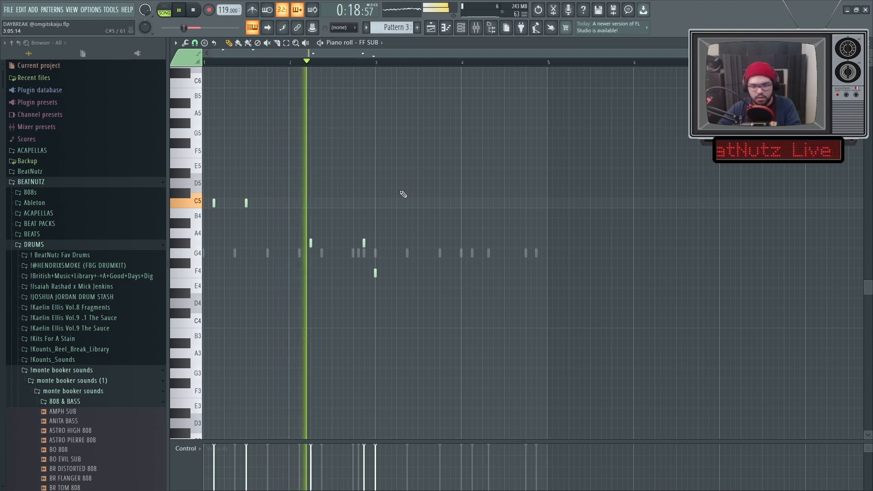
key("ctrl+a")
left_click(404, 189, "ctrl")
scroll(444, 277, "up", 3)
key("space")
left_click(296, 63)
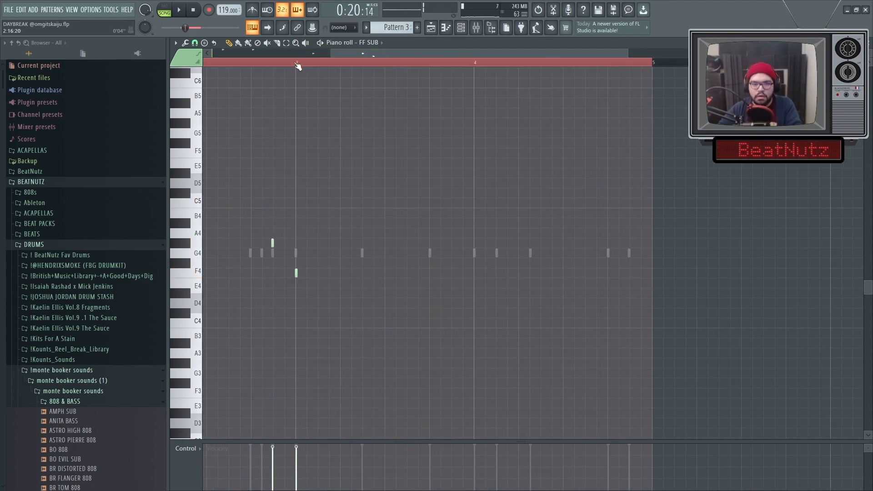
Add a second F4 sub note in bar 3 and a G4 sub note in bar 4.
scroll(356, 287, "up", 2)
key("space")
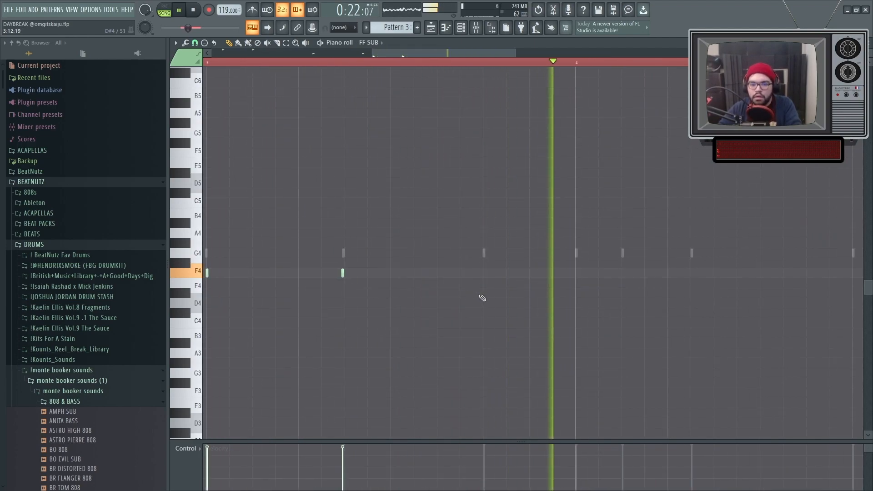
scroll(483, 298, "down", 2)
key("space")
left_click_drag(583, 261, 582, 252)
key("space")
scroll(598, 293, "down", 4)
scroll(578, 294, "up", 1)
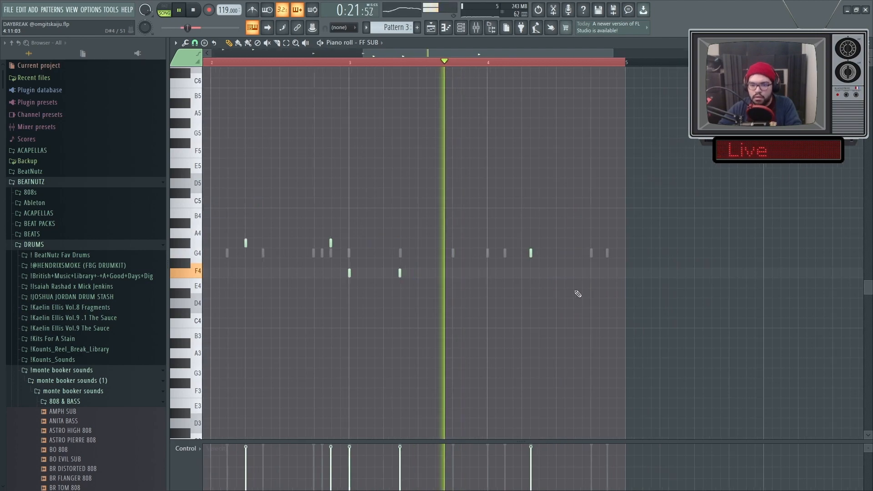
Move the G4 sub note in bar 4 earlier, onto the second beat of the bar.
scroll(491, 254, "up", 3)
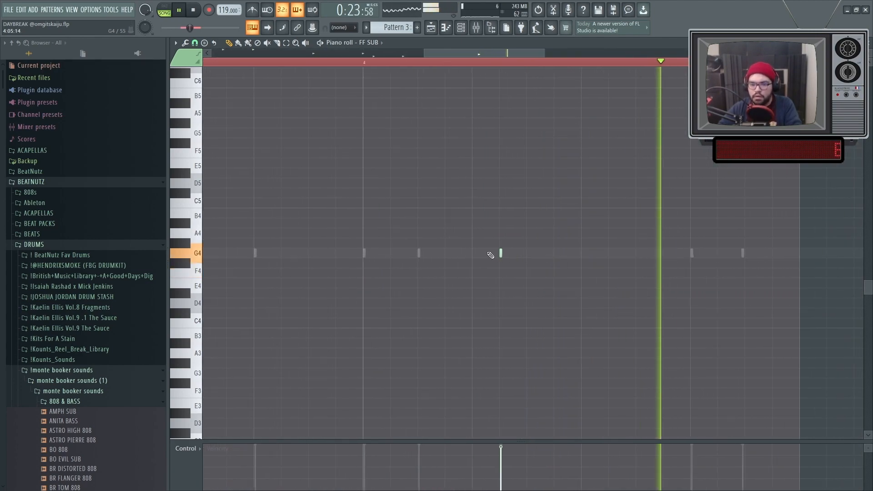
key("space")
key("space")
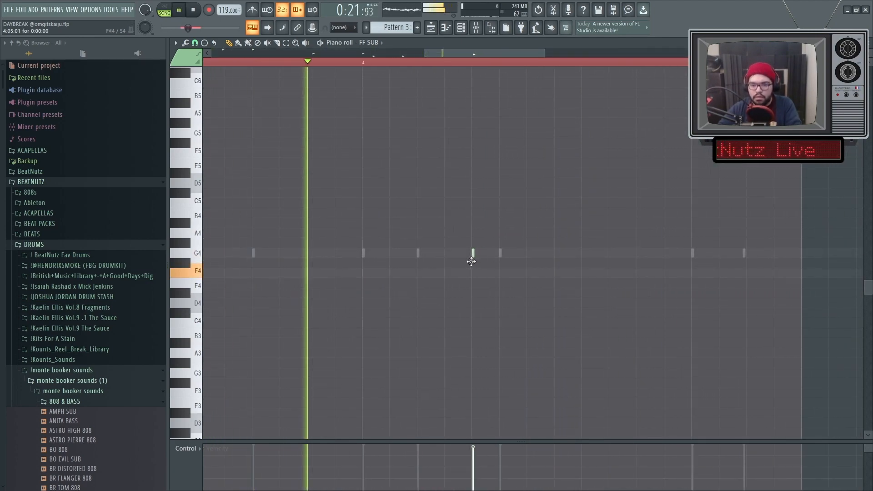
scroll(478, 271, "down", 1)
scroll(494, 287, "down", 1)
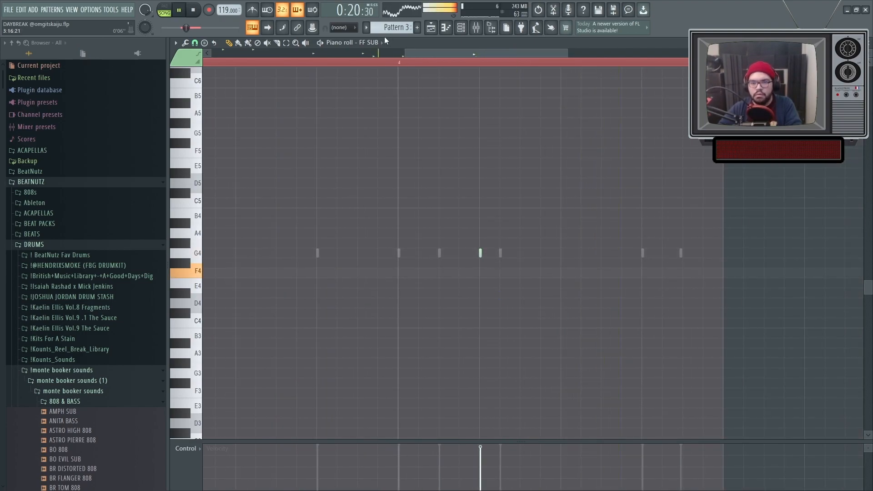
Switch the piano roll to MAY KICK and shift kick notes in bars 4 and 2 onto the second beat of each bar.
left_click(381, 43)
left_click(400, 205)
scroll(502, 254, "up", 2)
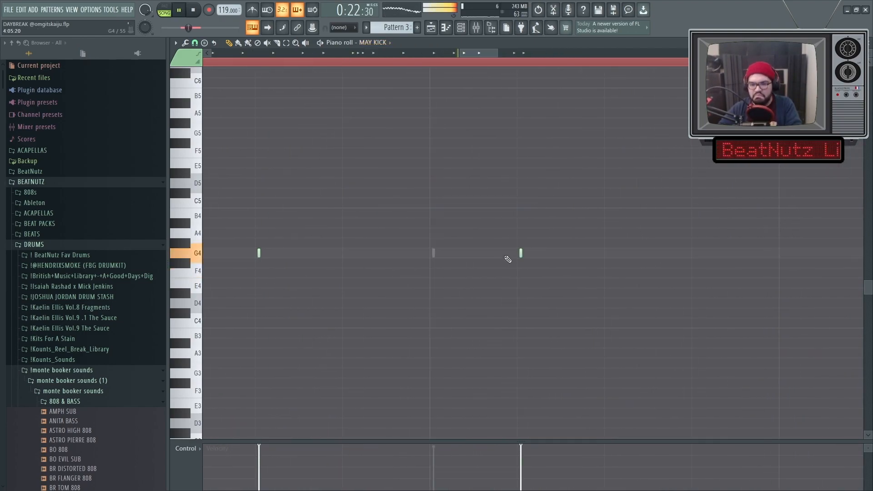
left_click_drag(520, 257, 432, 253)
scroll(450, 283, "down", 3)
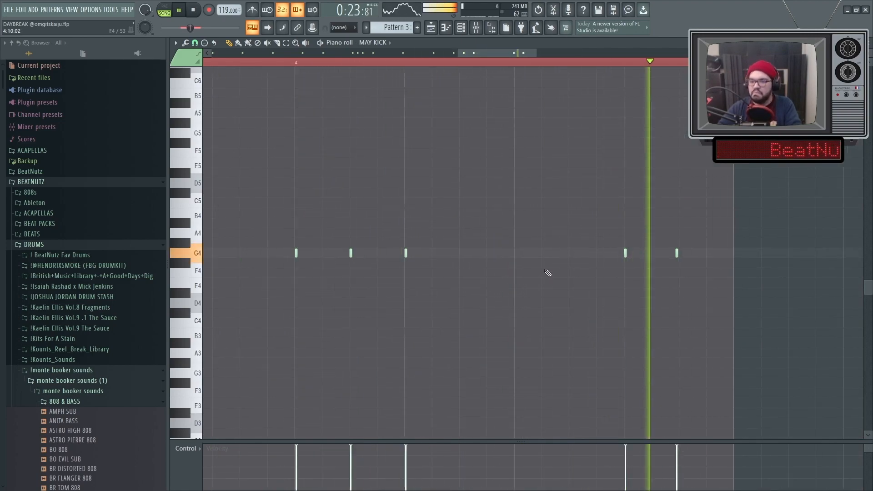
scroll(643, 244, "up", 4)
left_click_drag(643, 244, 525, 244)
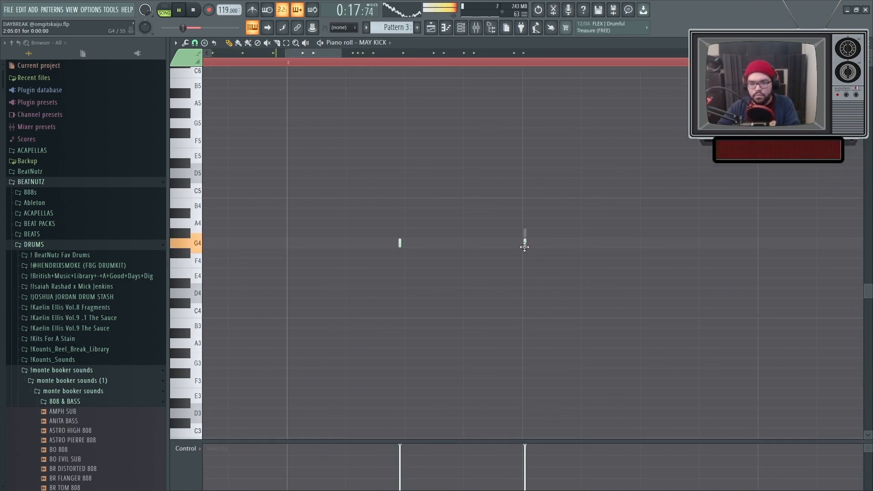
Check the MAY KICK hits against the sub notes across the four looped bars, stop playback and save the project.
scroll(478, 286, "down", 3)
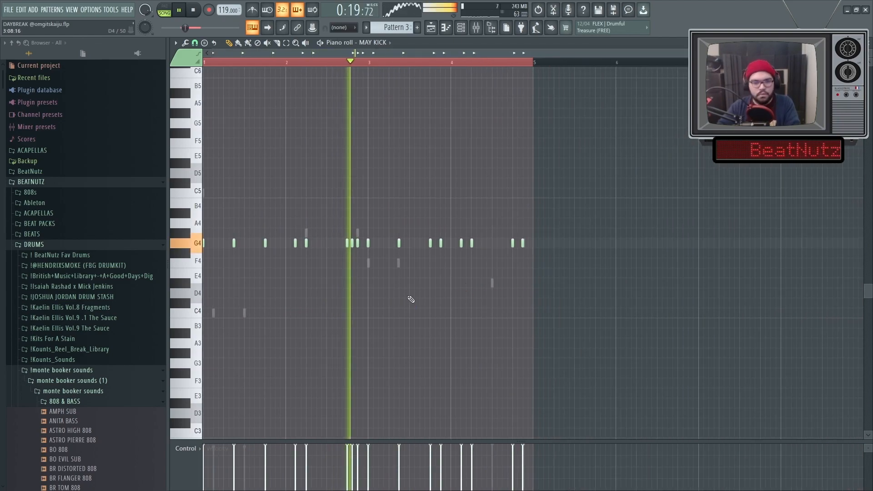
scroll(358, 298, "up", 3)
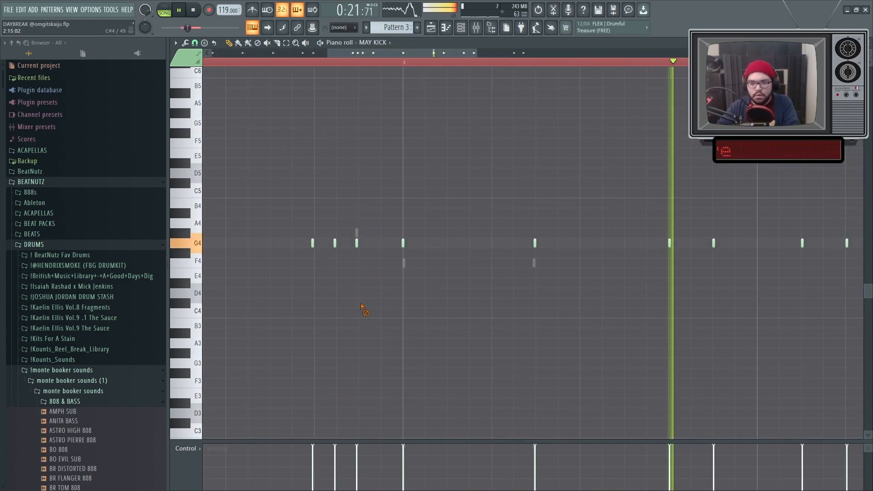
scroll(364, 308, "down", 3)
scroll(520, 308, "up", 2)
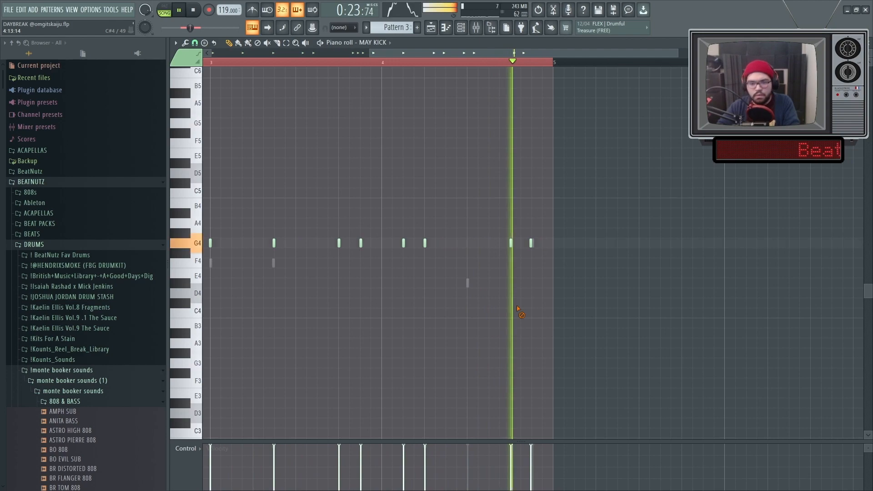
right_click(518, 309, "ctrl")
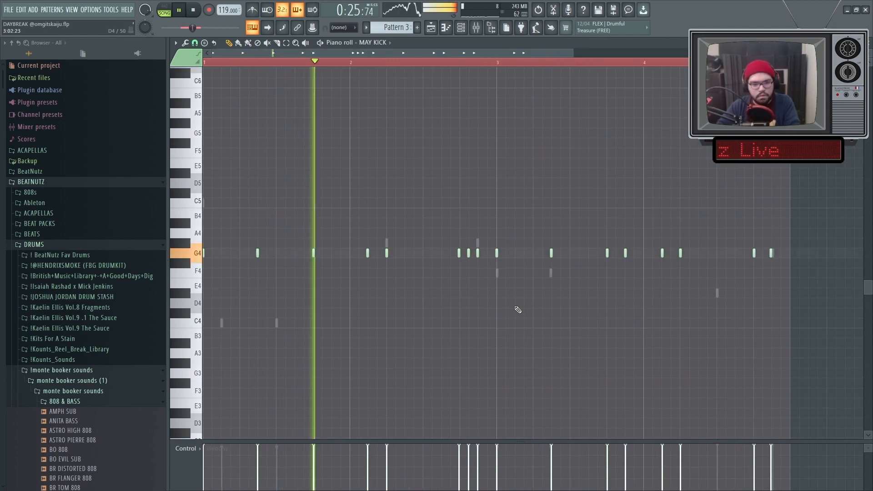
key("space")
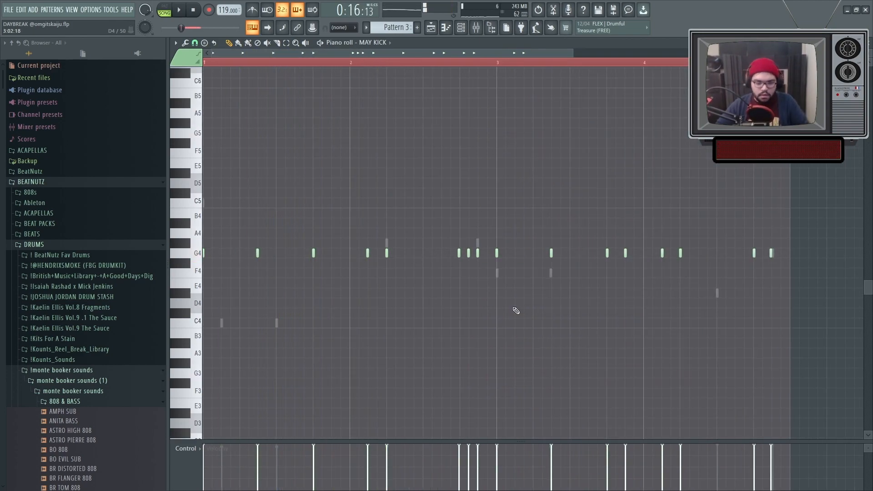
key("ctrl+s")
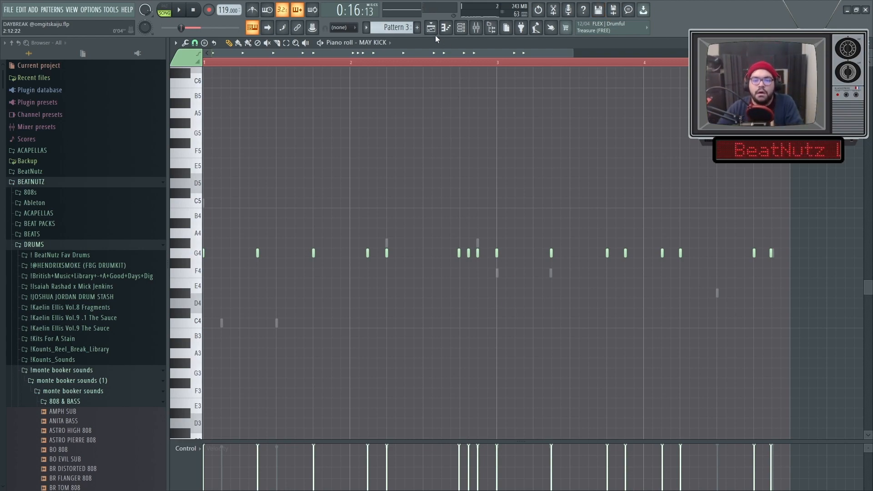
Return to the playlist, clear the time selection over the hook and look over the arrangement from its beginning.
key("F5")
scroll(463, 73, "down", 6)
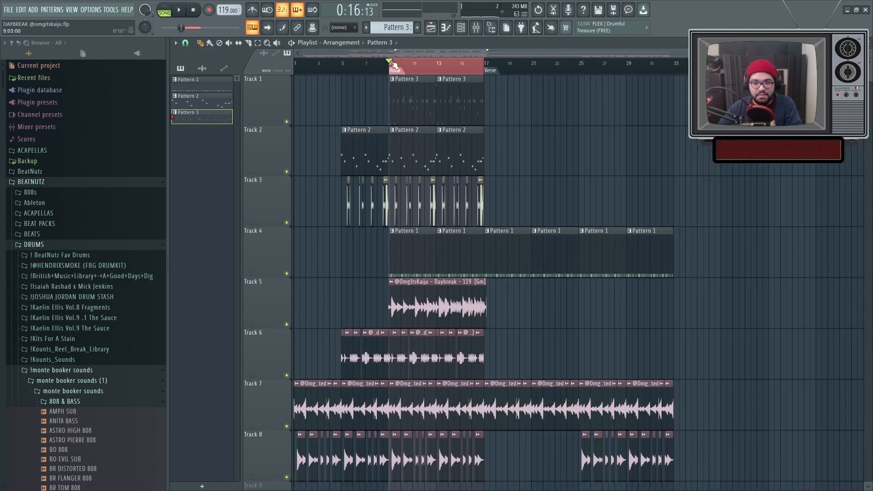
double_click(402, 68)
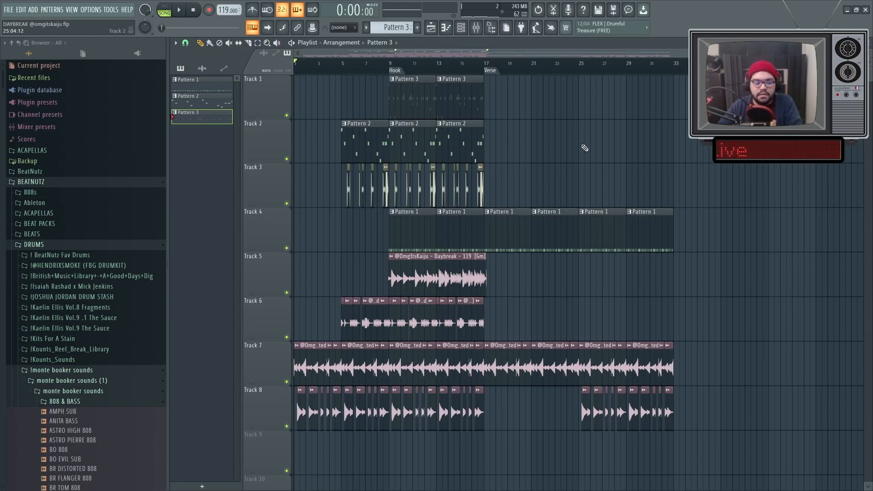
scroll(304, 147, "up", 4)
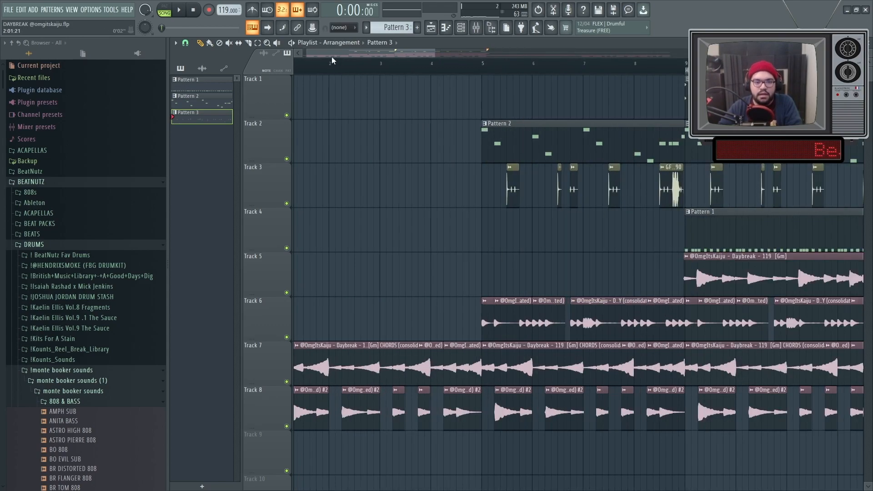
left_click_drag(331, 56, 265, 62)
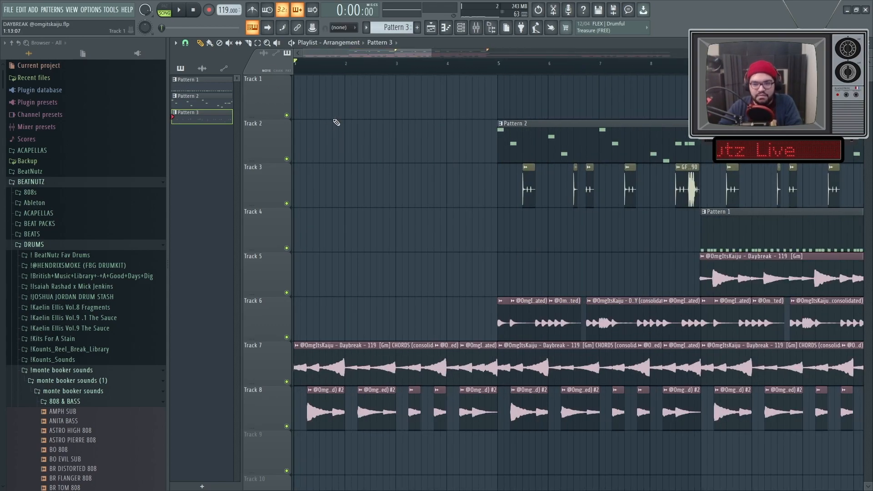
scroll(337, 125, "down", 4)
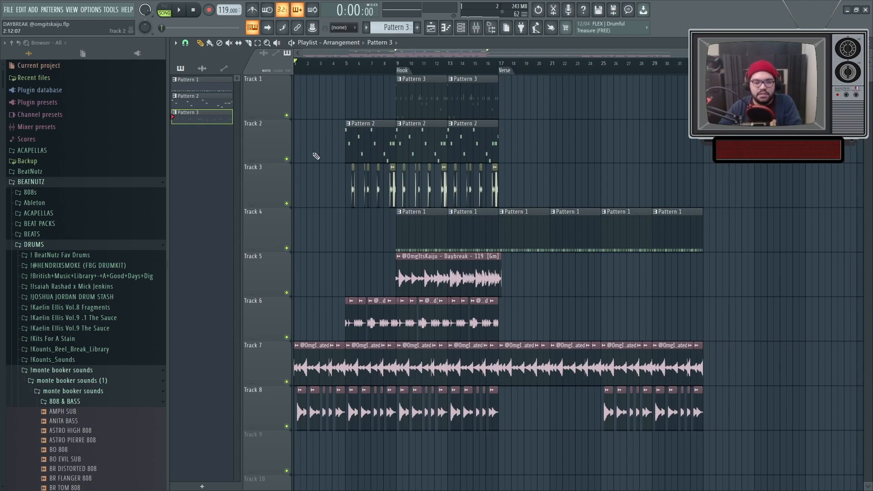
scroll(303, 191, "up", 2)
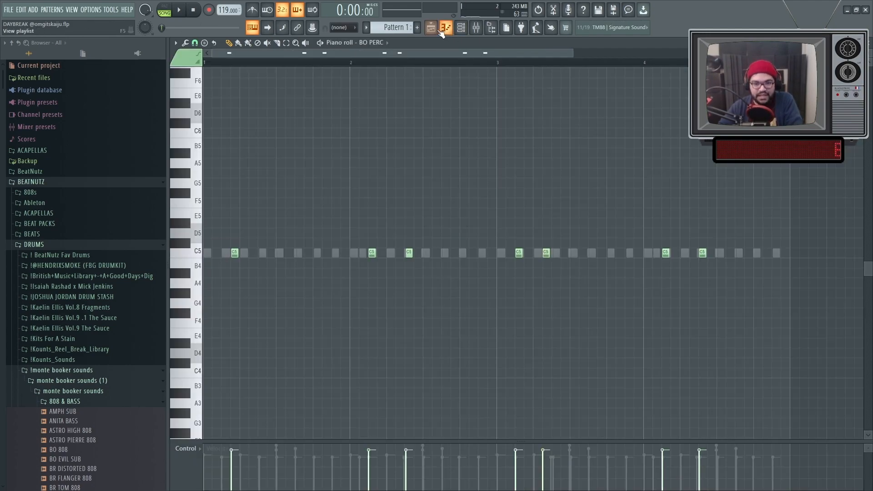
Examine the percussion channels and steps of Pattern 1 in the channel rack.
left_click(461, 30)
scroll(395, 376, "down", 1)
scroll(398, 384, "down", 1)
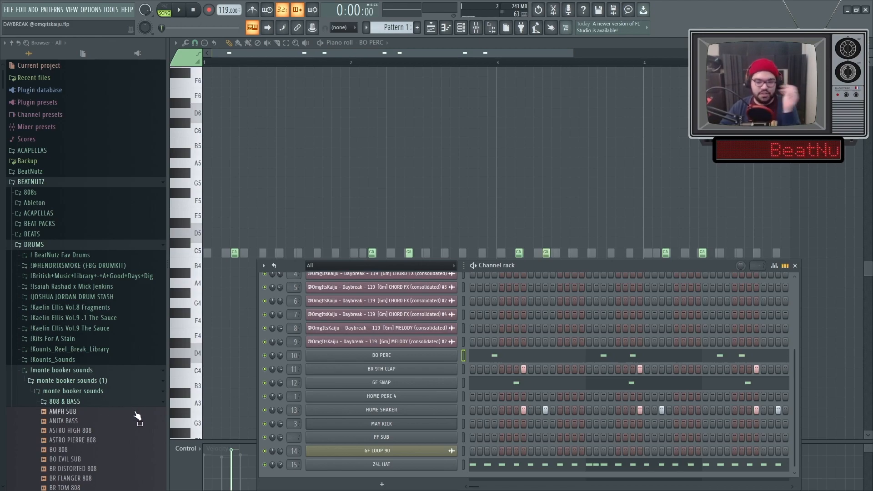
right_click(363, 211)
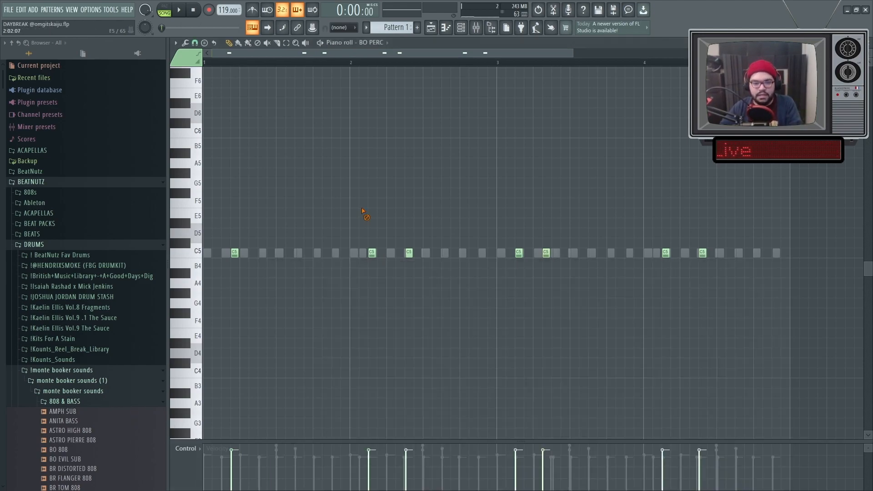
Return to the playlist and play the whole arrangement from the start.
left_click(429, 30)
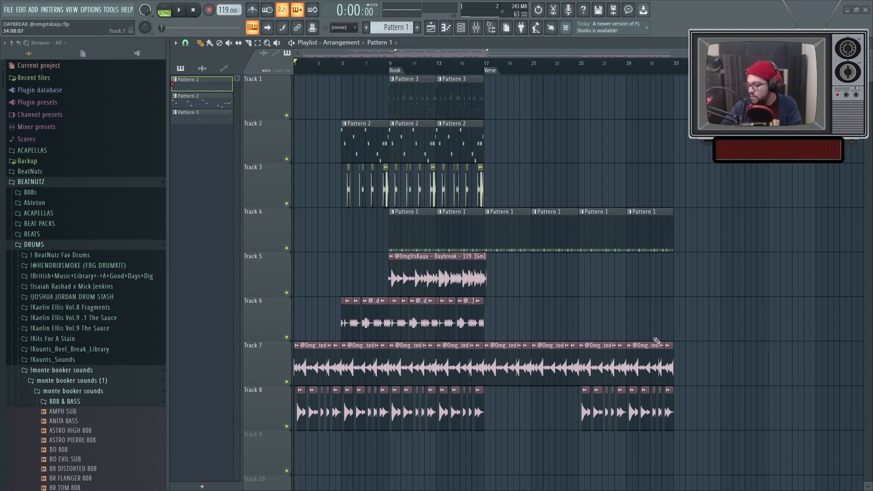
key("space")
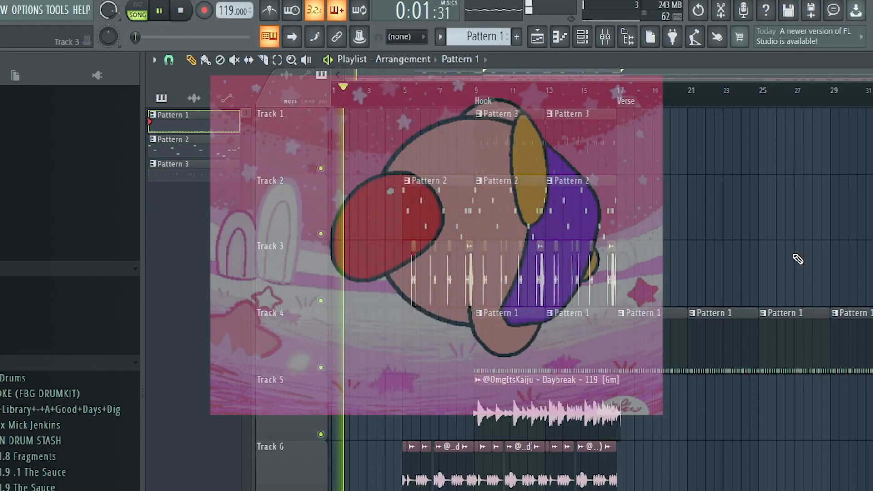